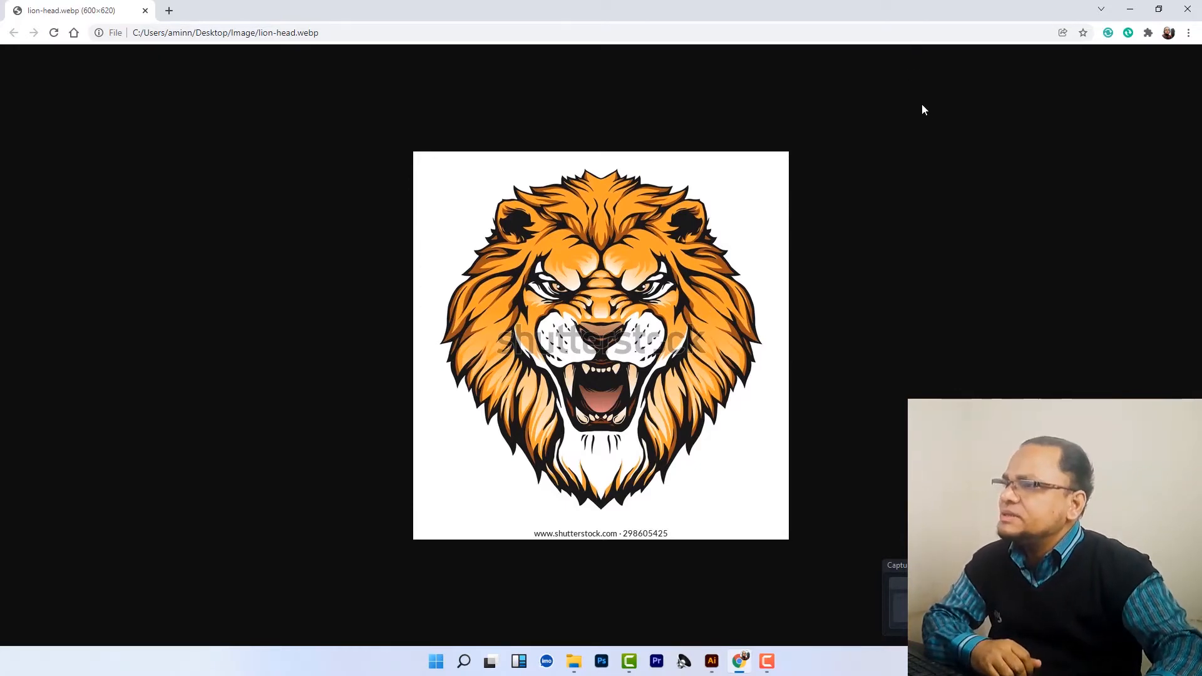
Step: Switch to Illustrator, place the lion-head image as a linked file, and centre it on the artboard at about 600 × 620 px
click(1132, 14)
click(712, 661)
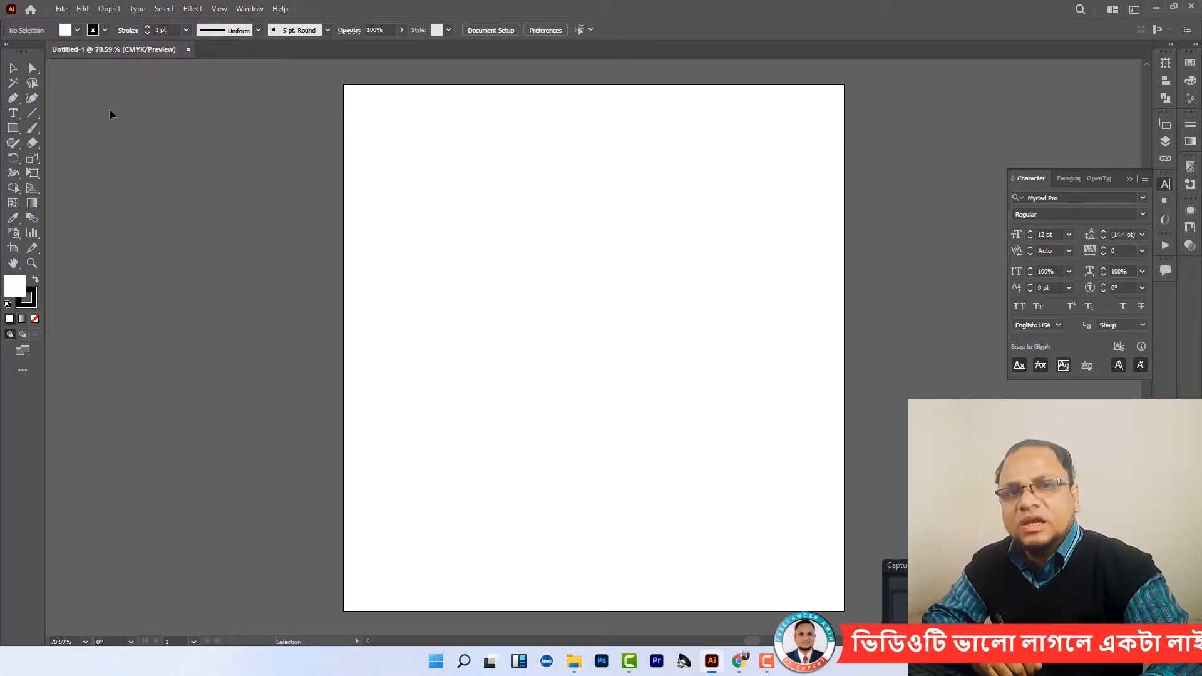
click(62, 8)
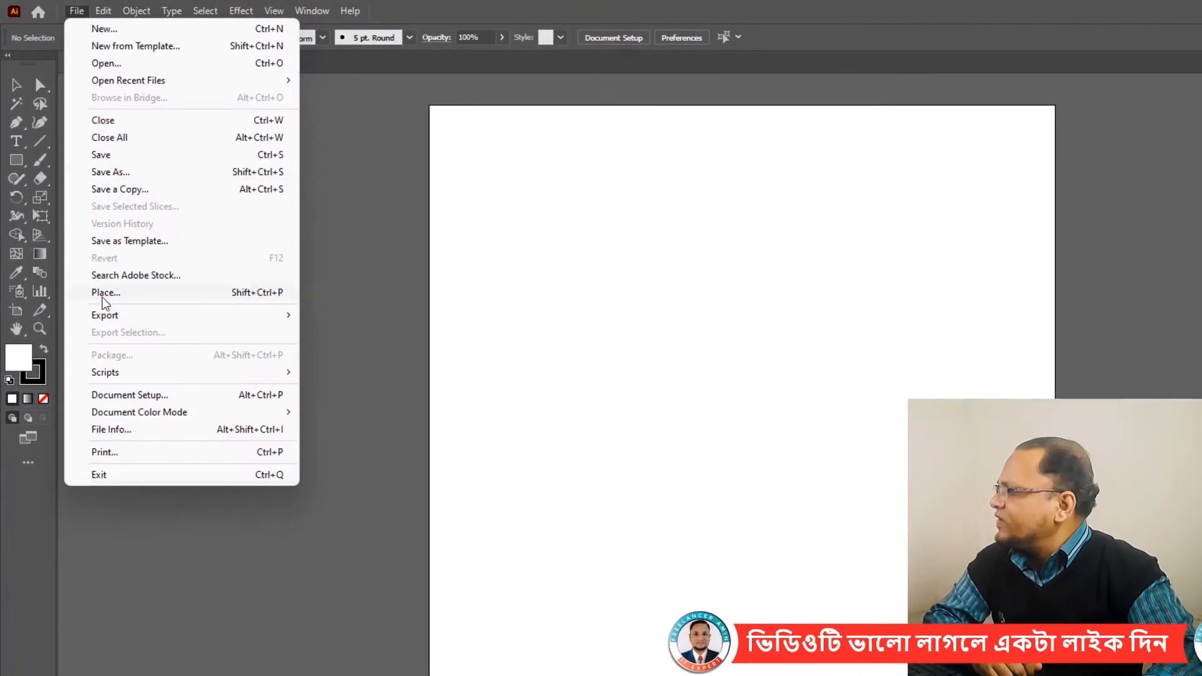
click(104, 293)
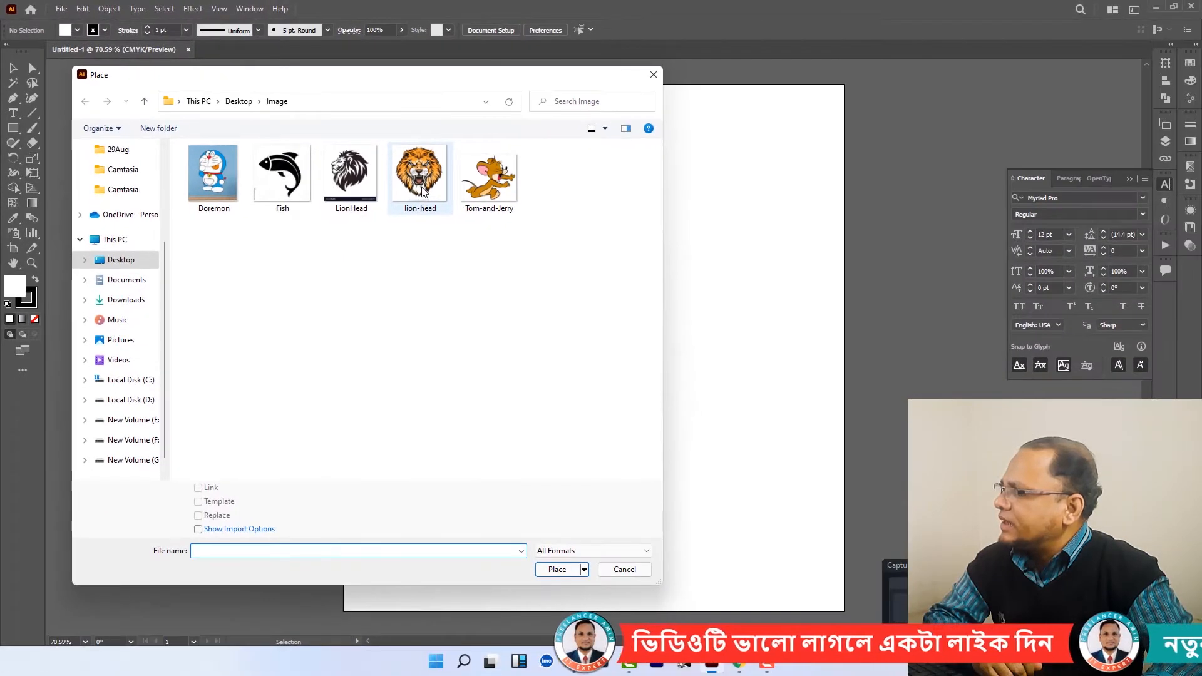
click(424, 192)
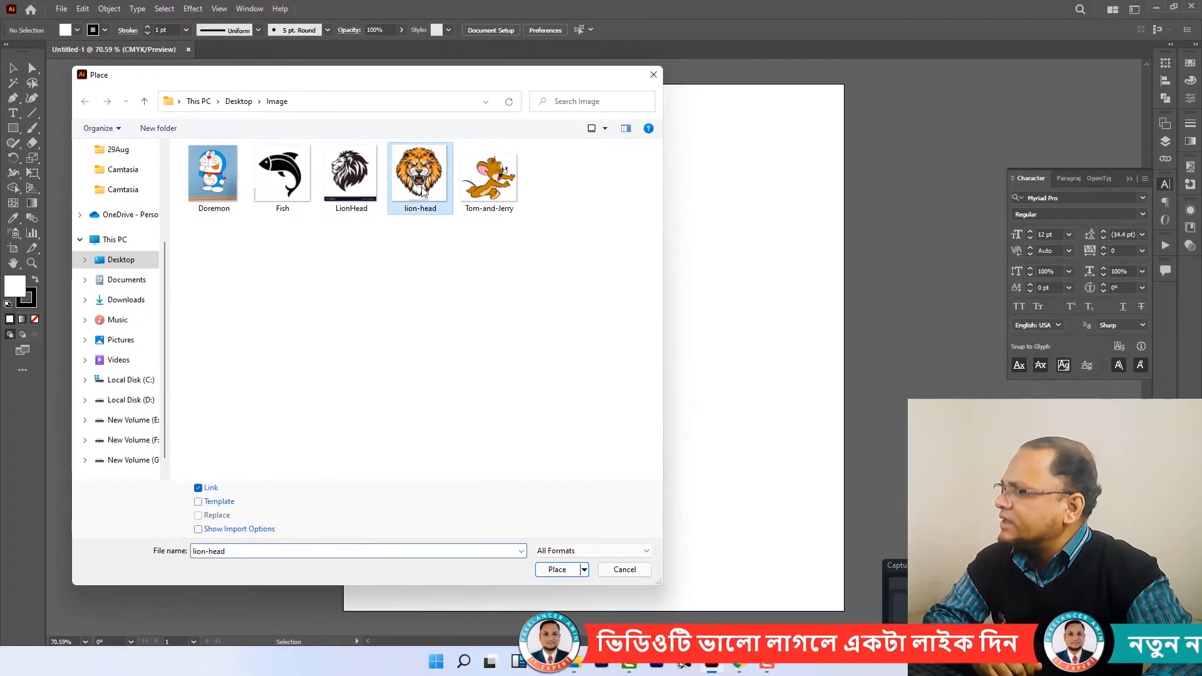
click(556, 570)
click(461, 237)
drag(653, 420, 608, 348)
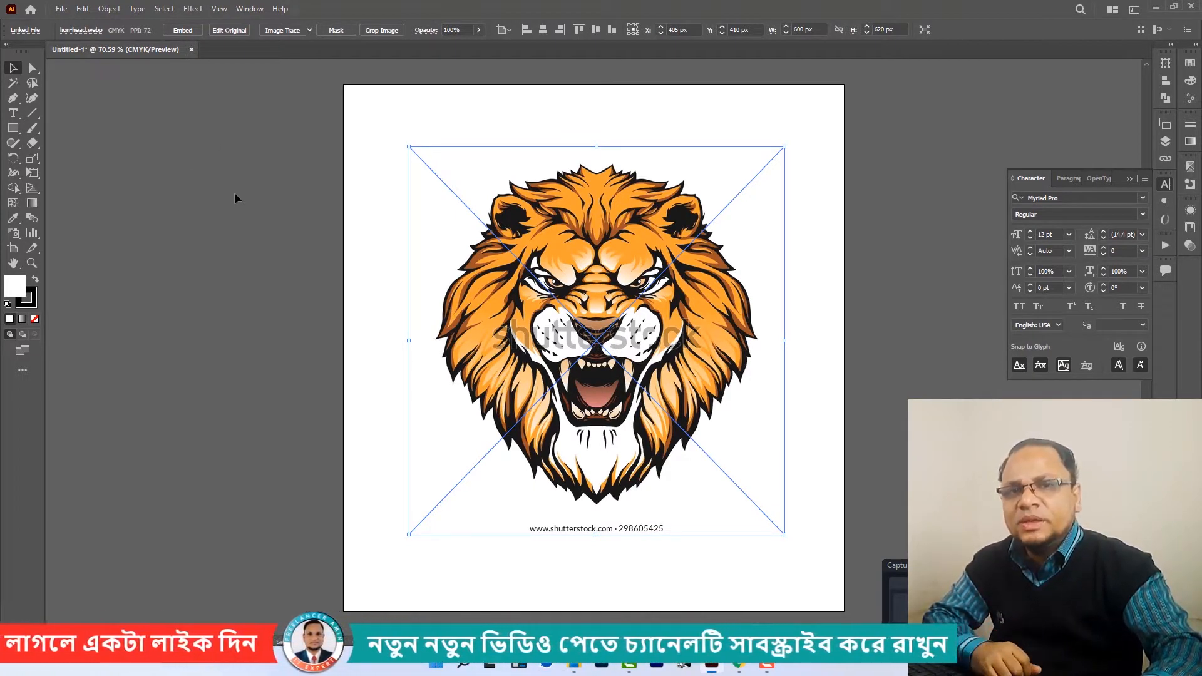
Step: Embed the linked lion image in the document
click(188, 31)
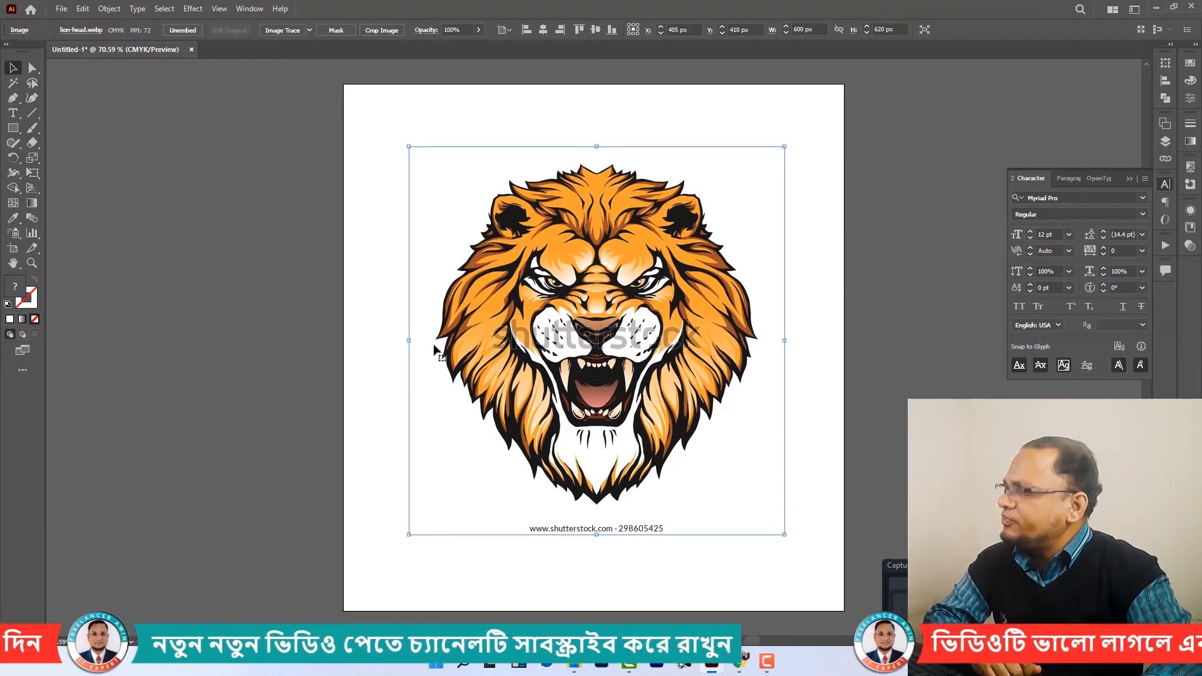
key(ctrl+z)
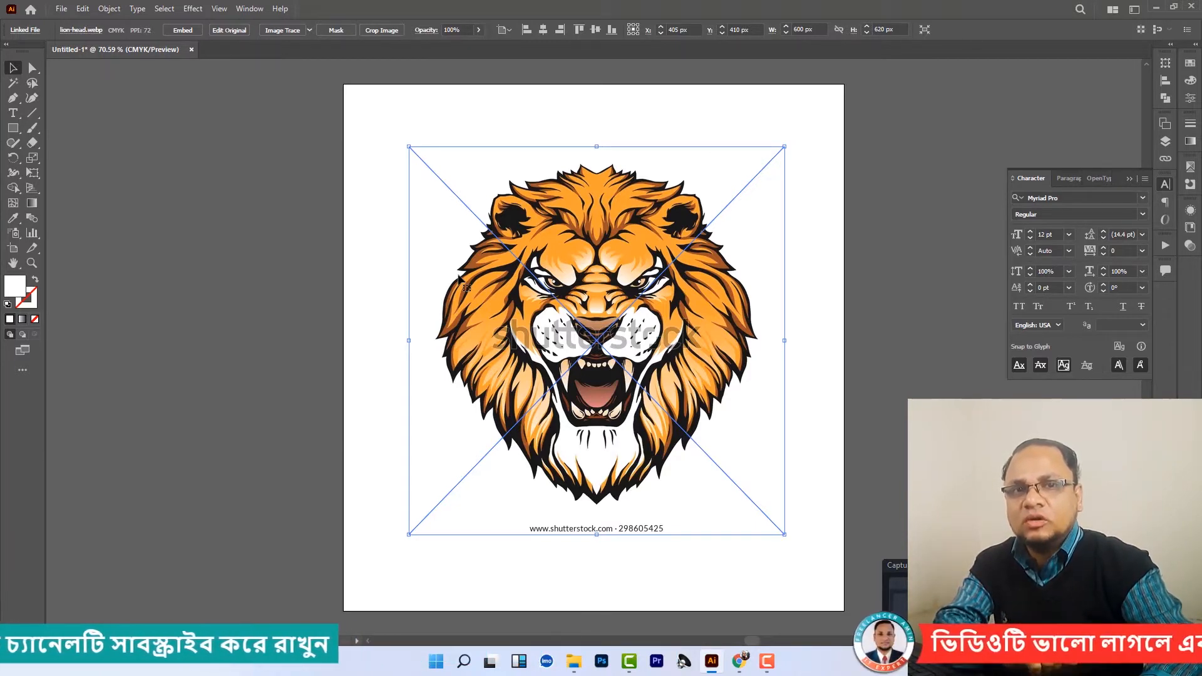
click(179, 32)
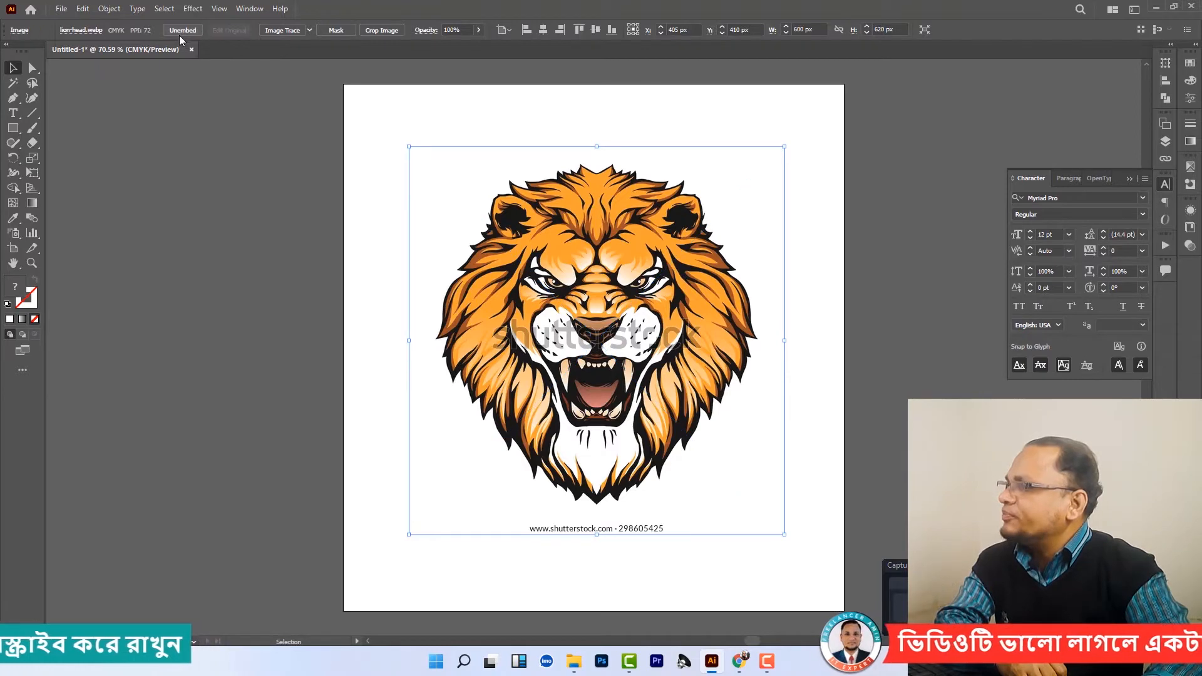
Step: Run Image Trace on the embedded lion and apply the 16 Colors preset
click(282, 31)
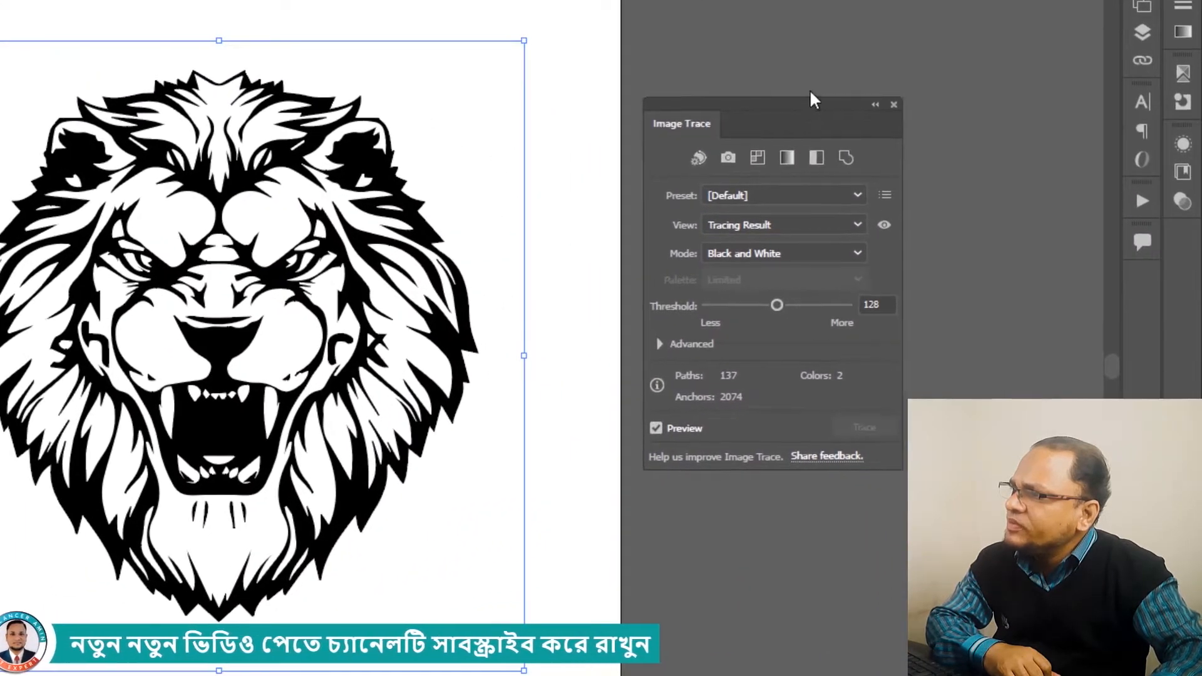
drag(804, 108, 832, 80)
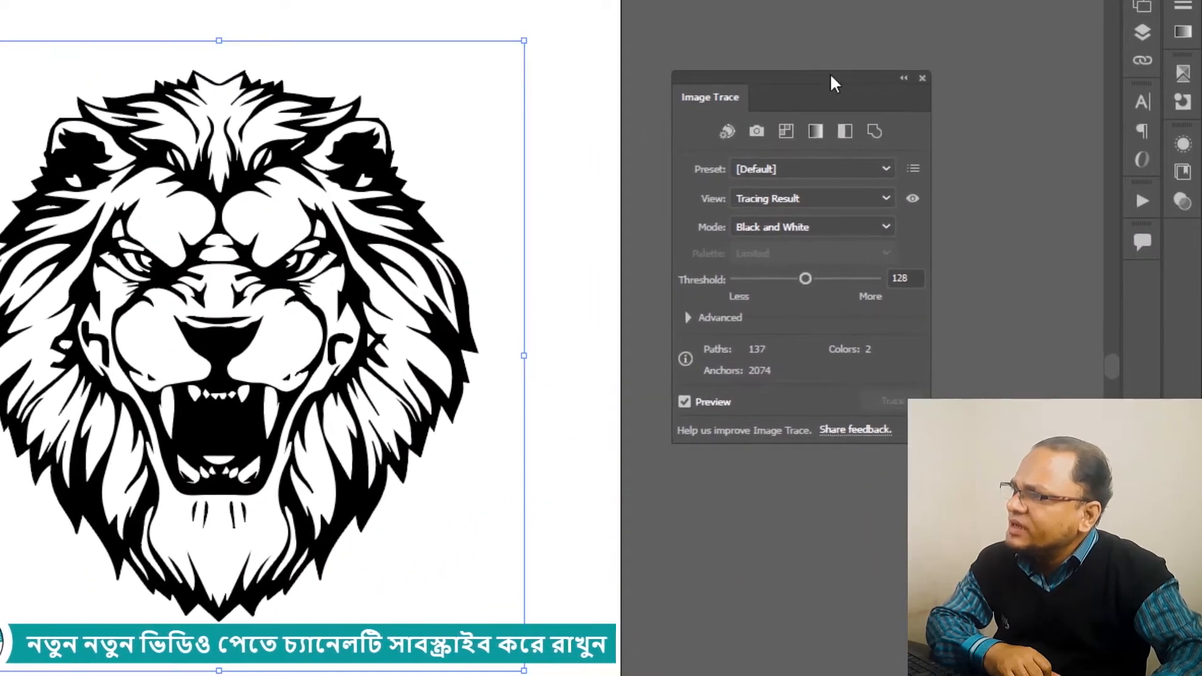
click(886, 170)
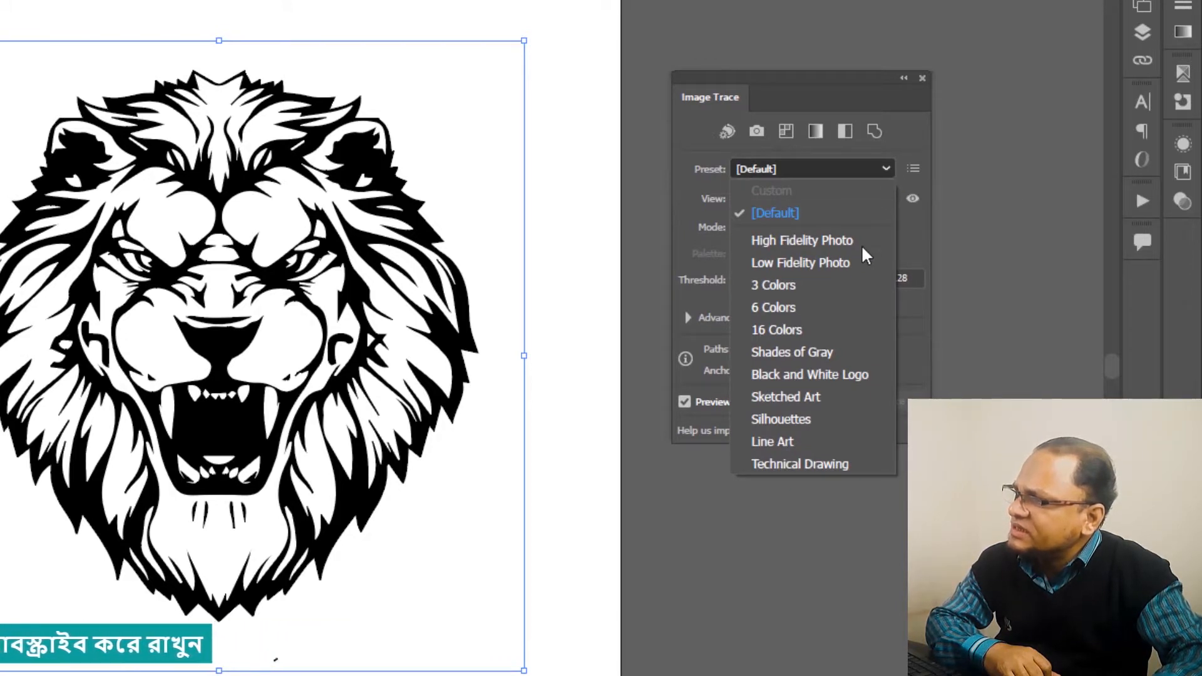
click(817, 336)
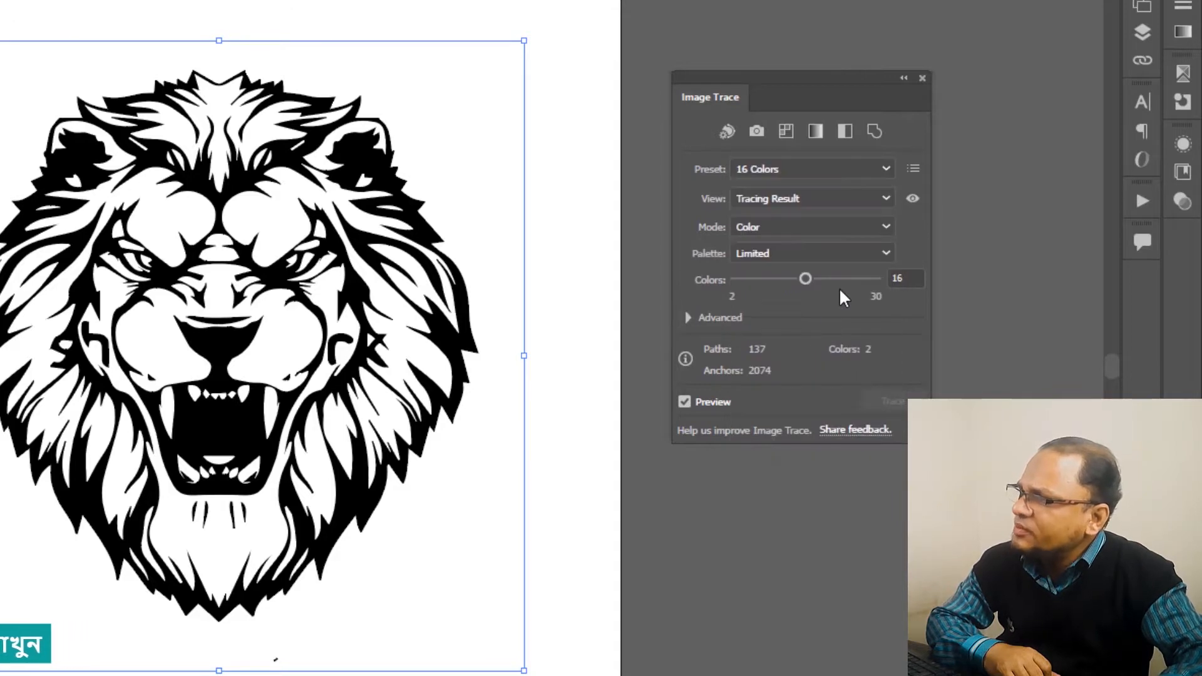
Step: Keep the Tracing Result view and Color mode, and set the trace palette to Automatic at 100 colors with preview on
click(878, 198)
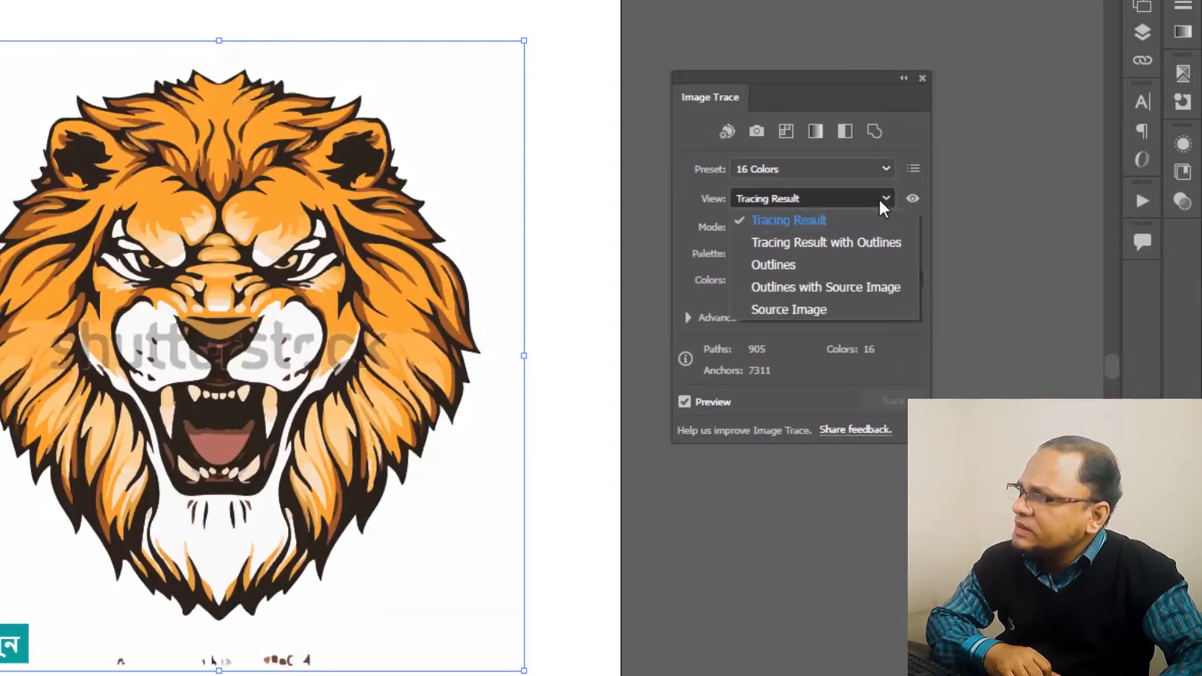
click(813, 223)
click(783, 227)
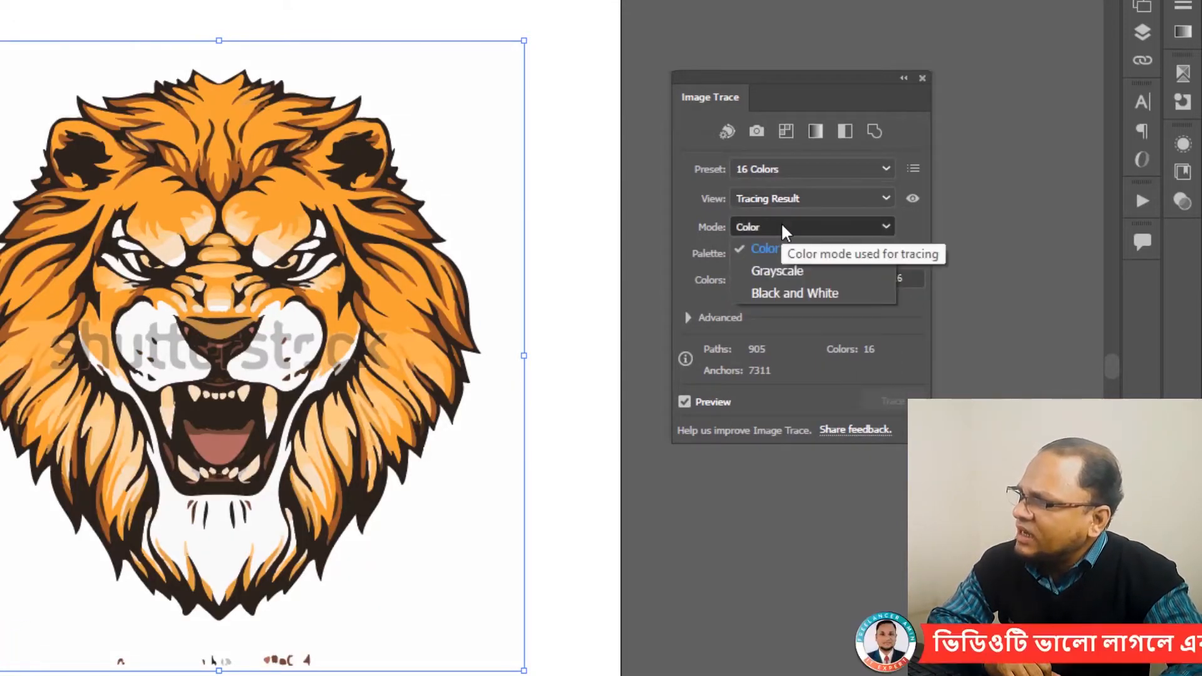
click(783, 228)
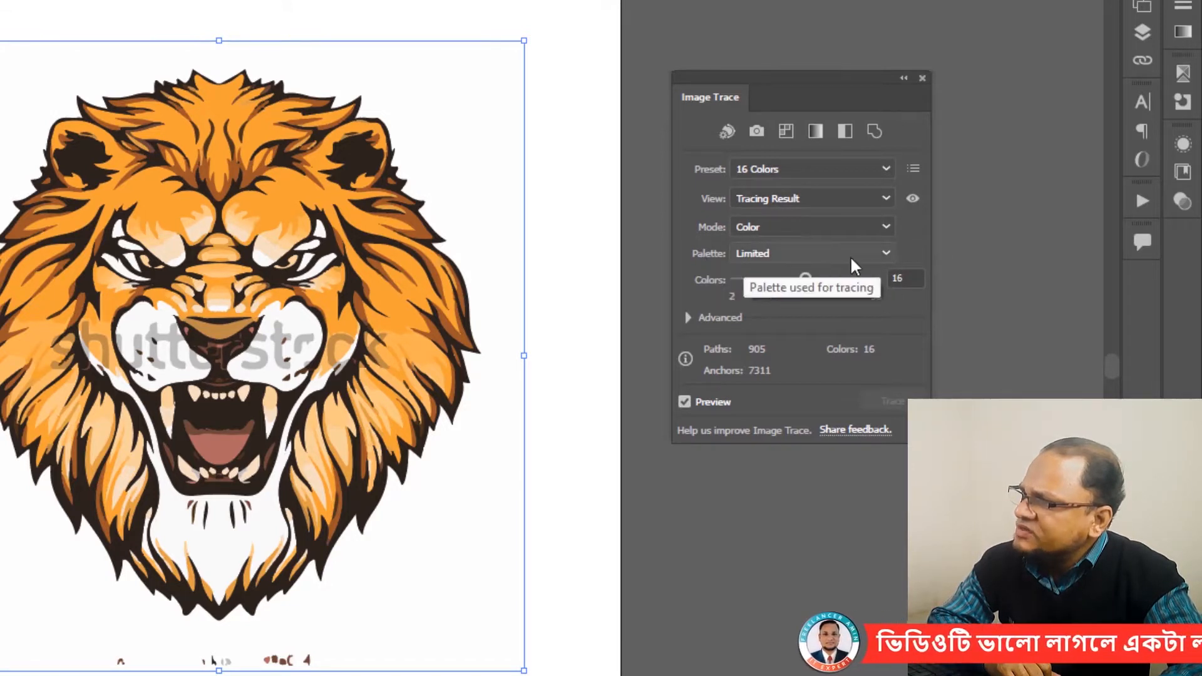
click(885, 252)
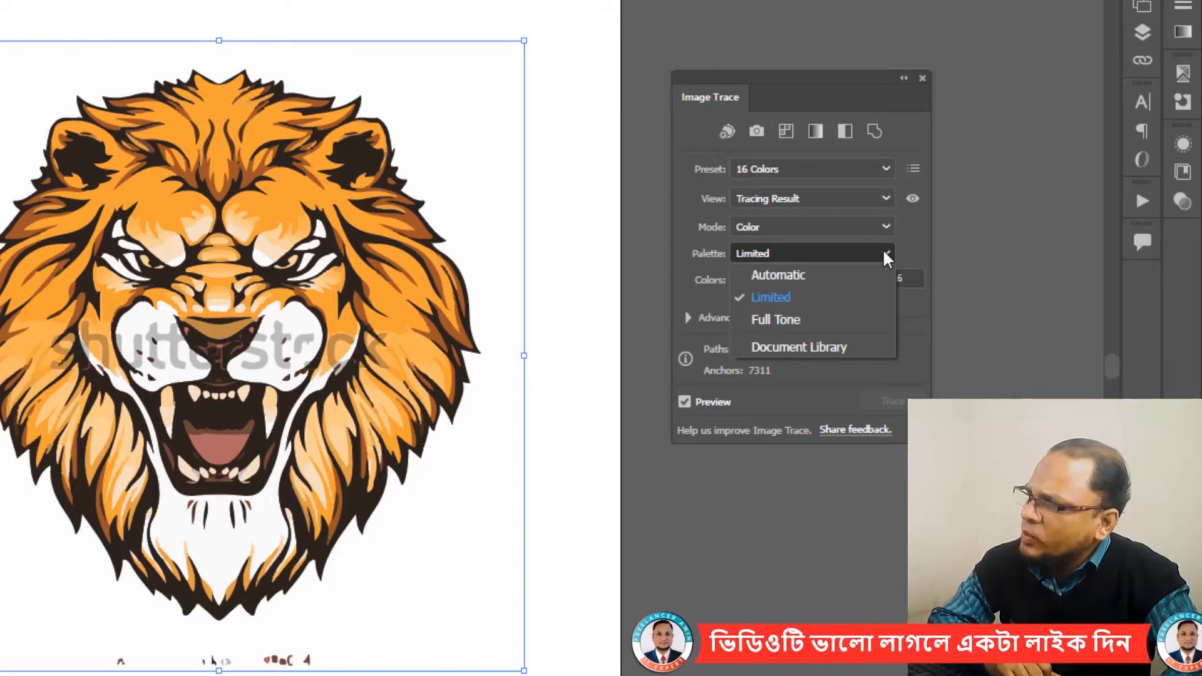
click(818, 276)
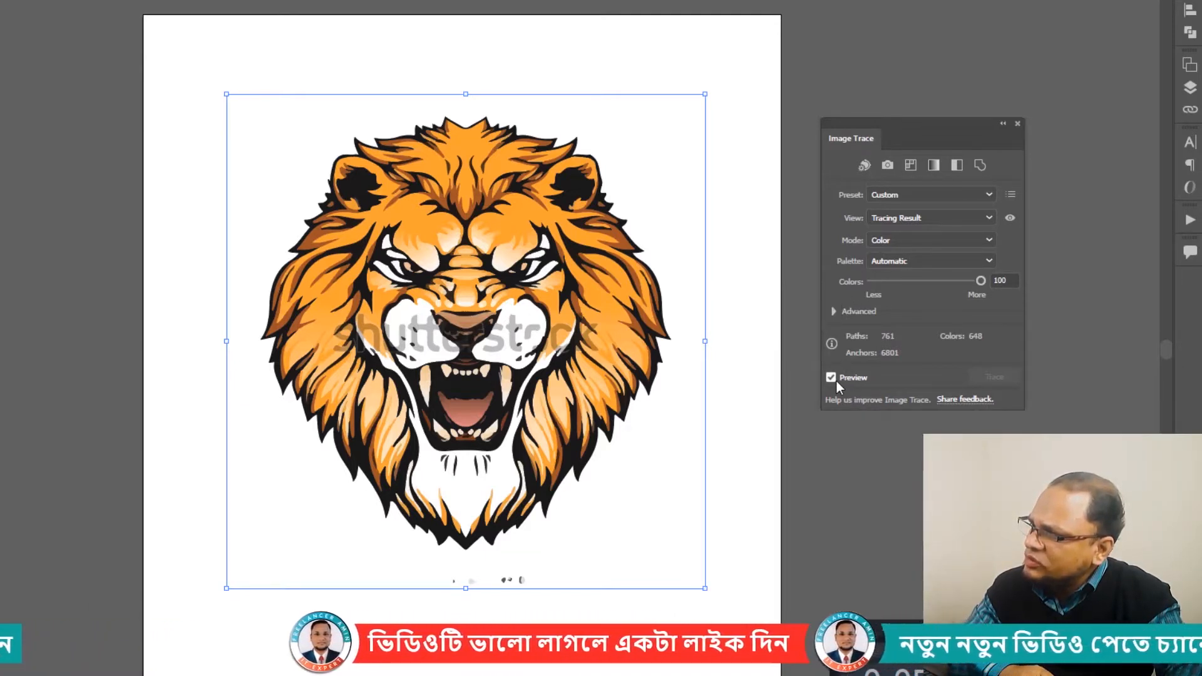
click(831, 378)
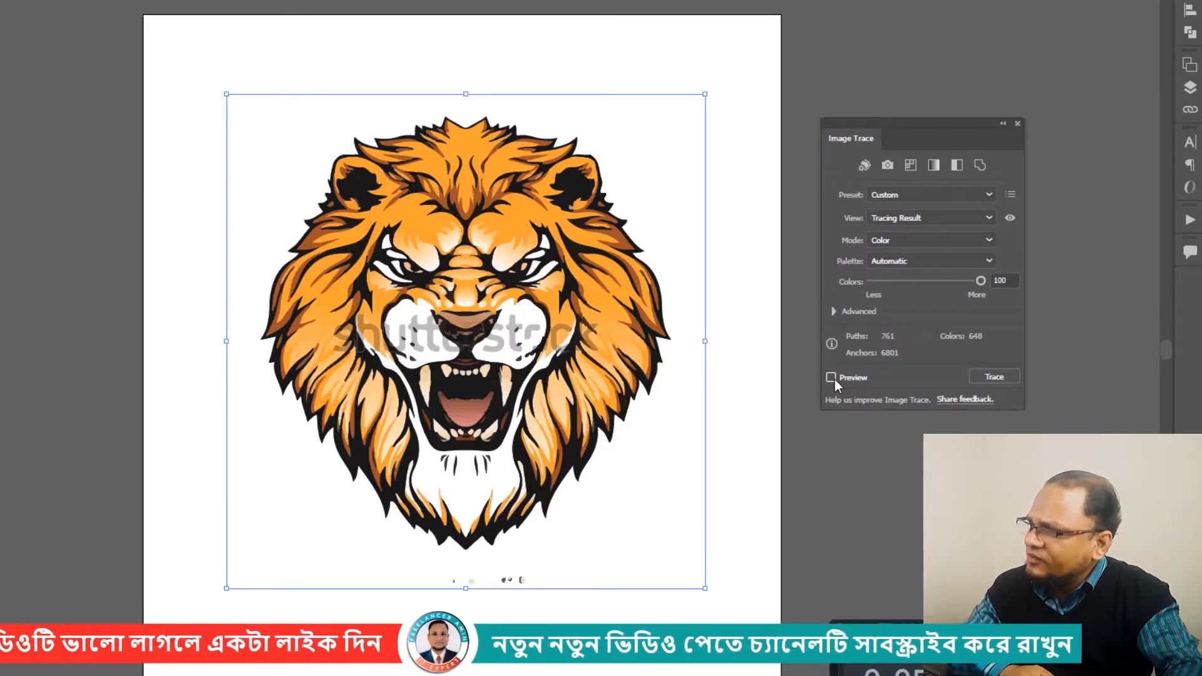
click(835, 379)
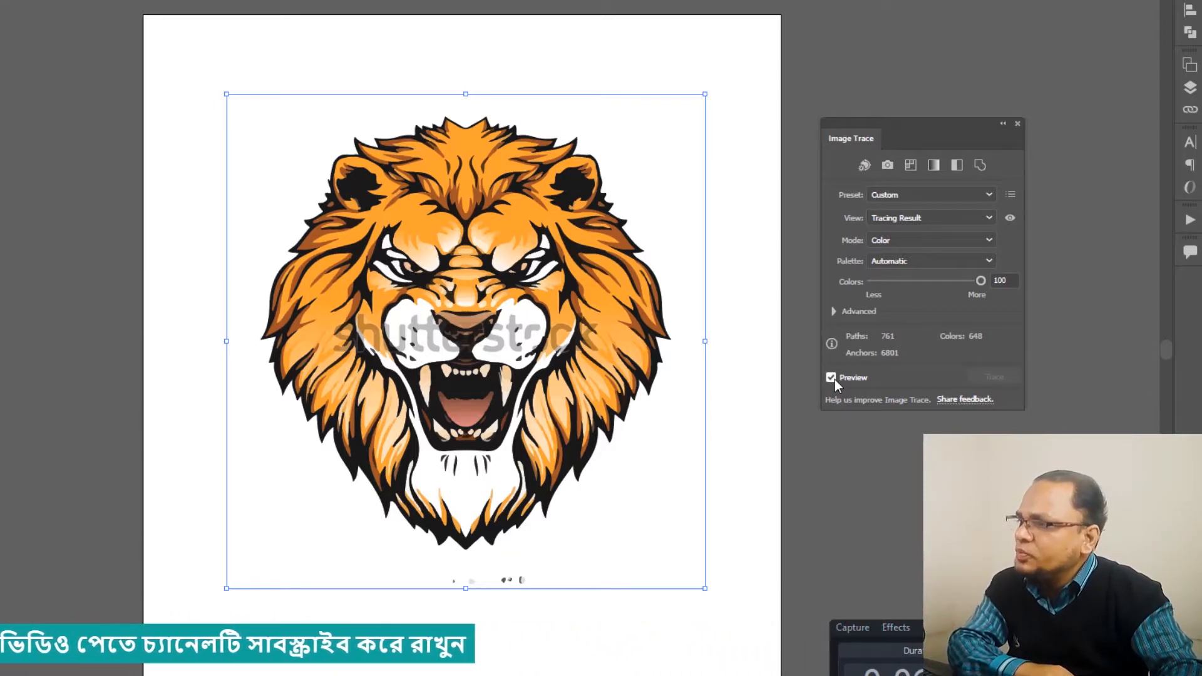
Step: In the advanced trace options, set Paths to 70% and Corners to 90%, comparing corner values of 100% and 20%
click(836, 311)
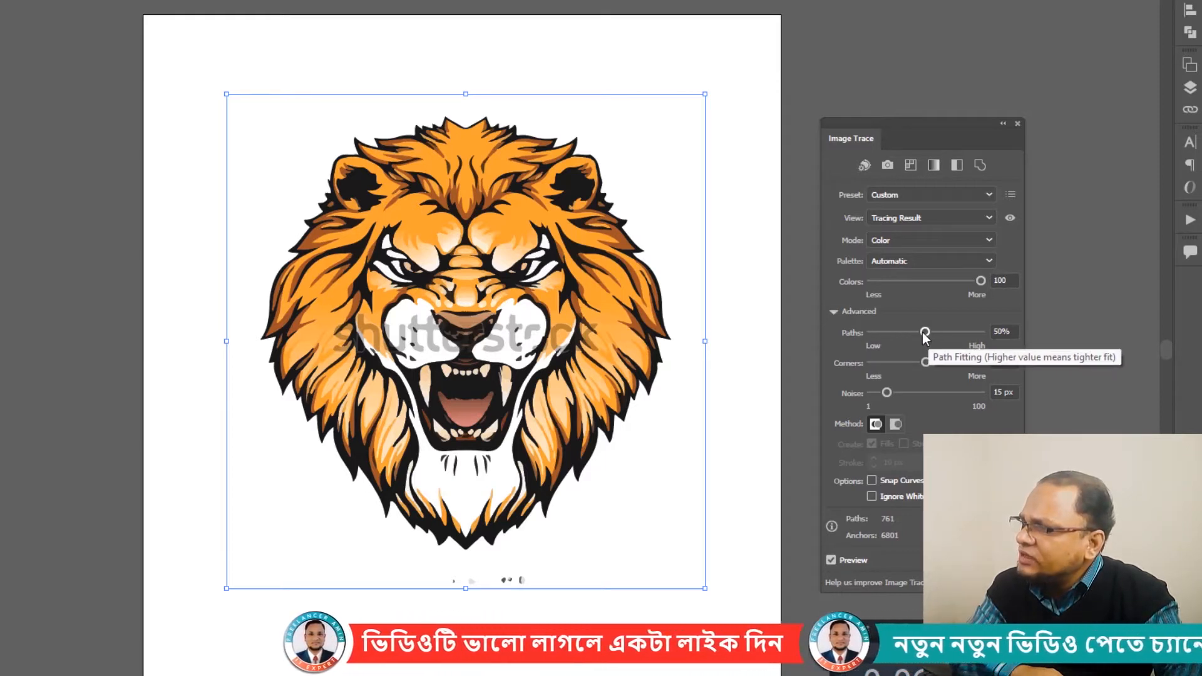
drag(926, 332, 949, 332)
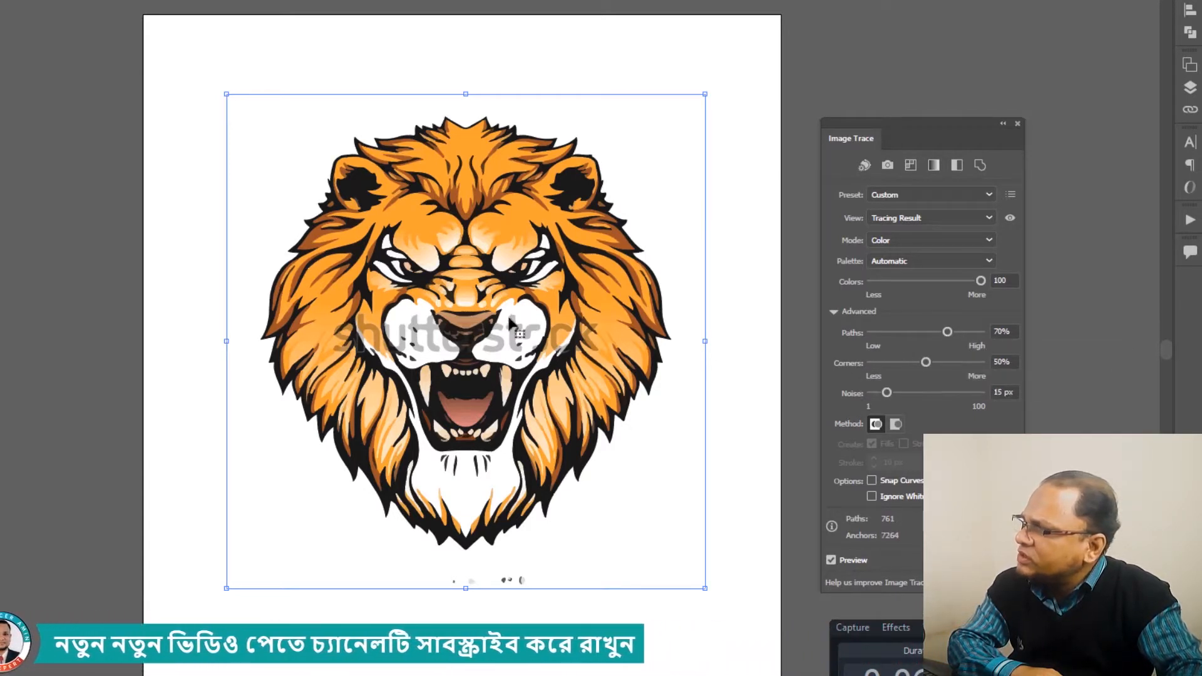
scroll(350, 266, up, 3)
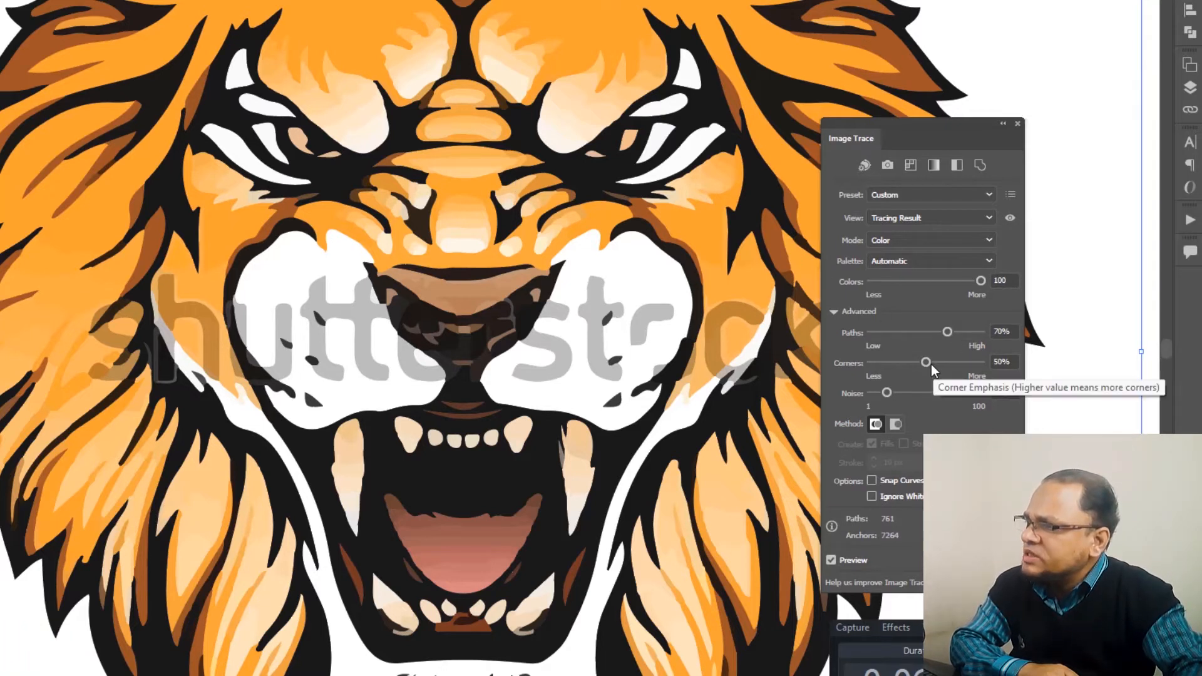
drag(927, 363, 982, 362)
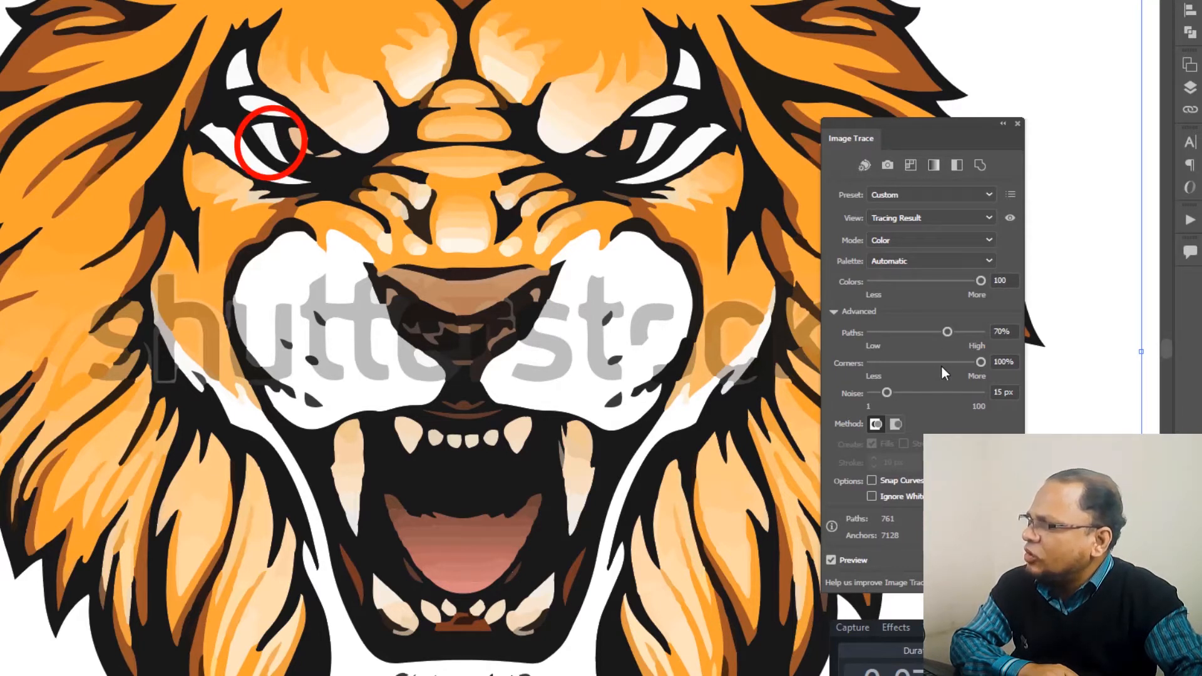
drag(899, 377, 894, 377)
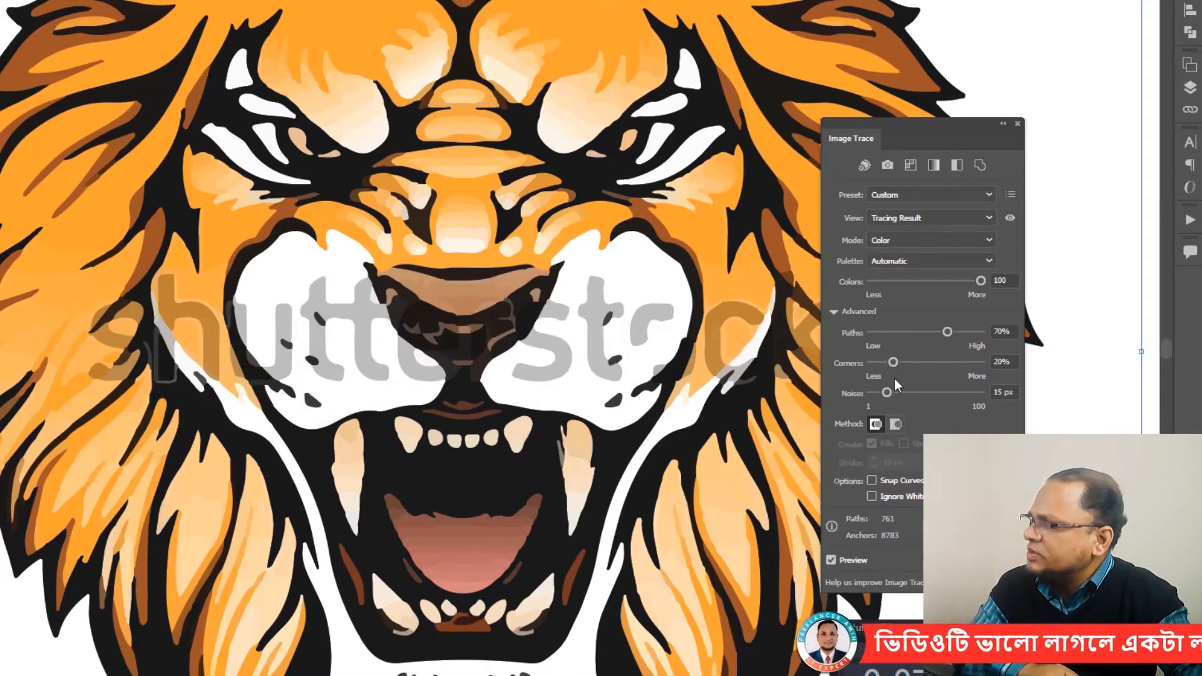
drag(894, 363, 975, 364)
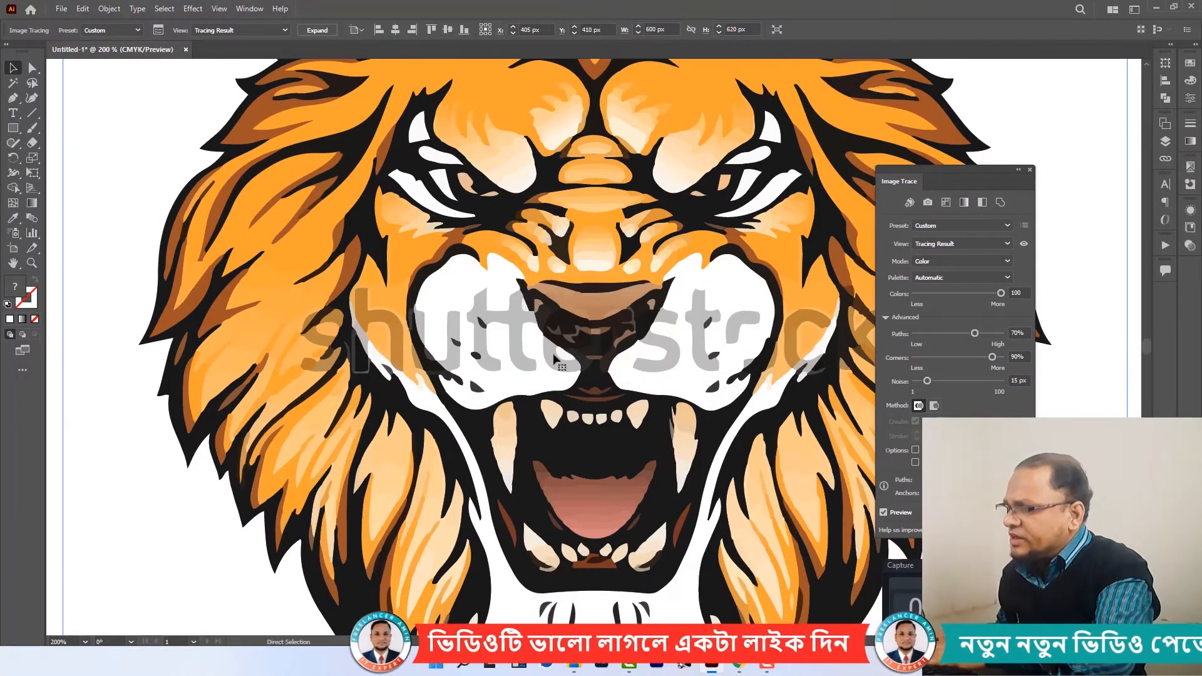
Step: Compare trace noise values of 60 px and 25 px, and set Noise to 1 px
key(ctrl+minus)
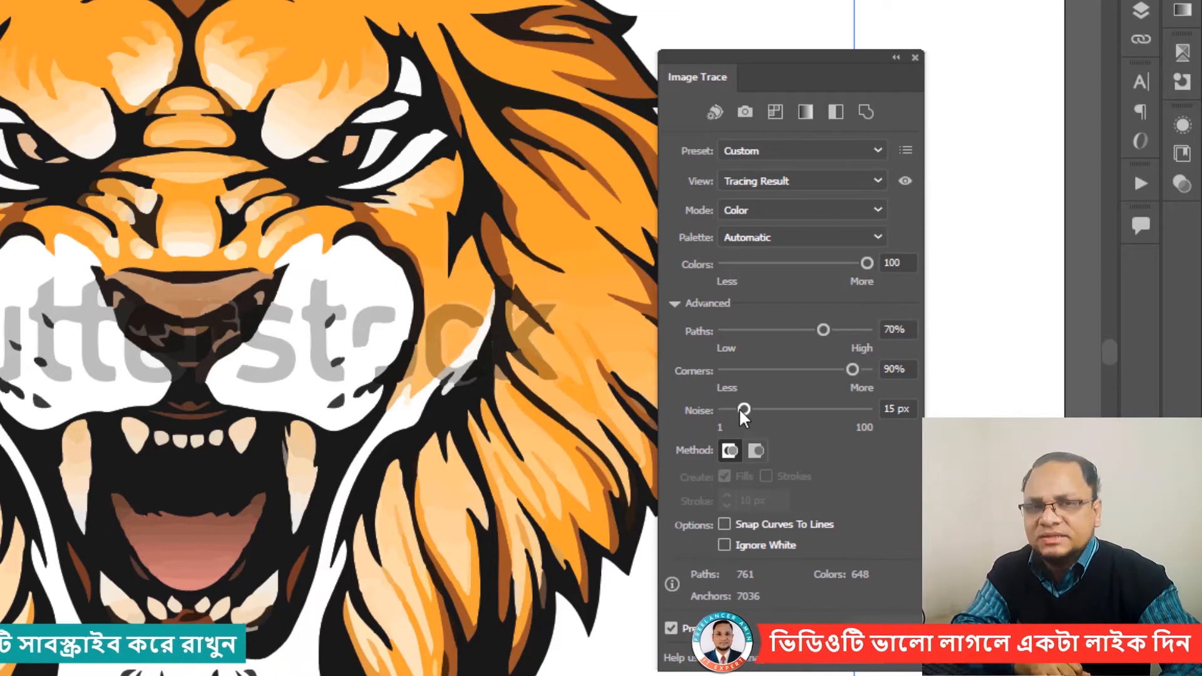
drag(744, 410, 809, 410)
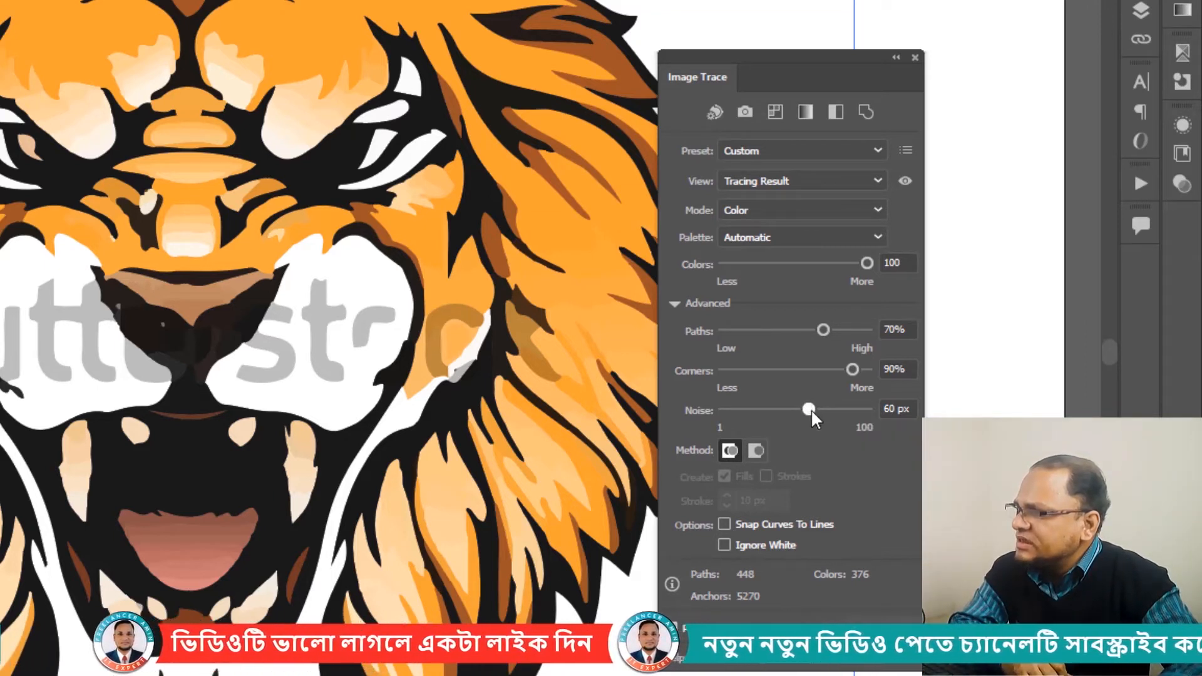
drag(794, 428, 745, 450)
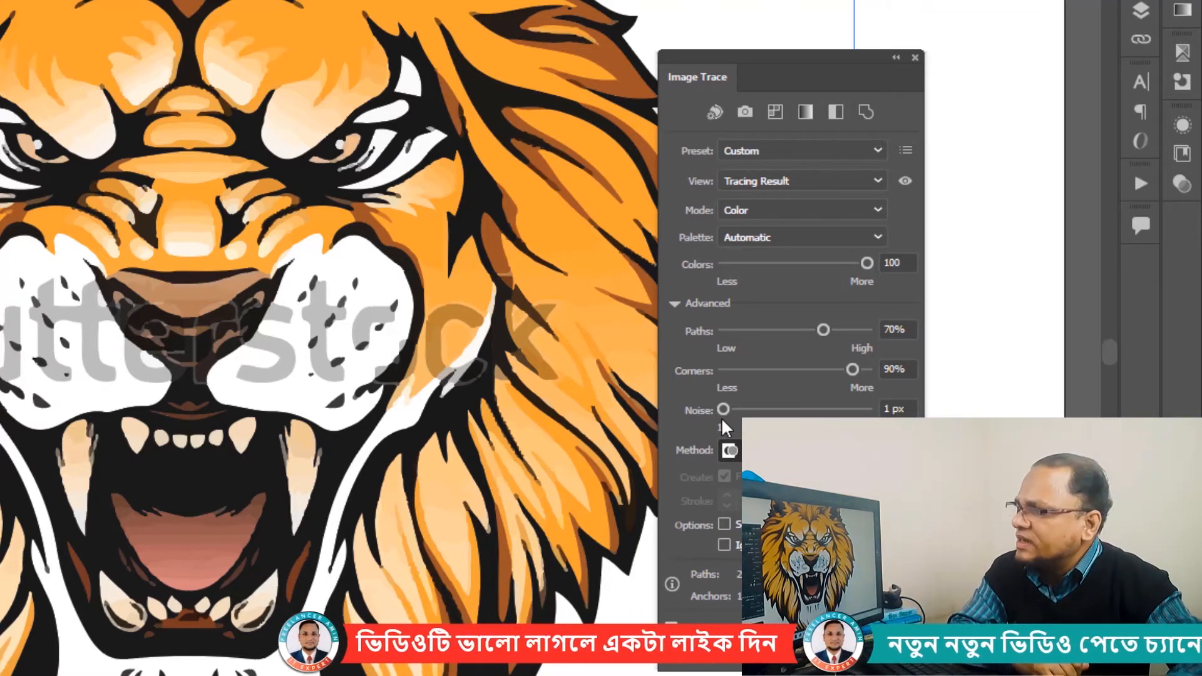
drag(727, 412, 757, 410)
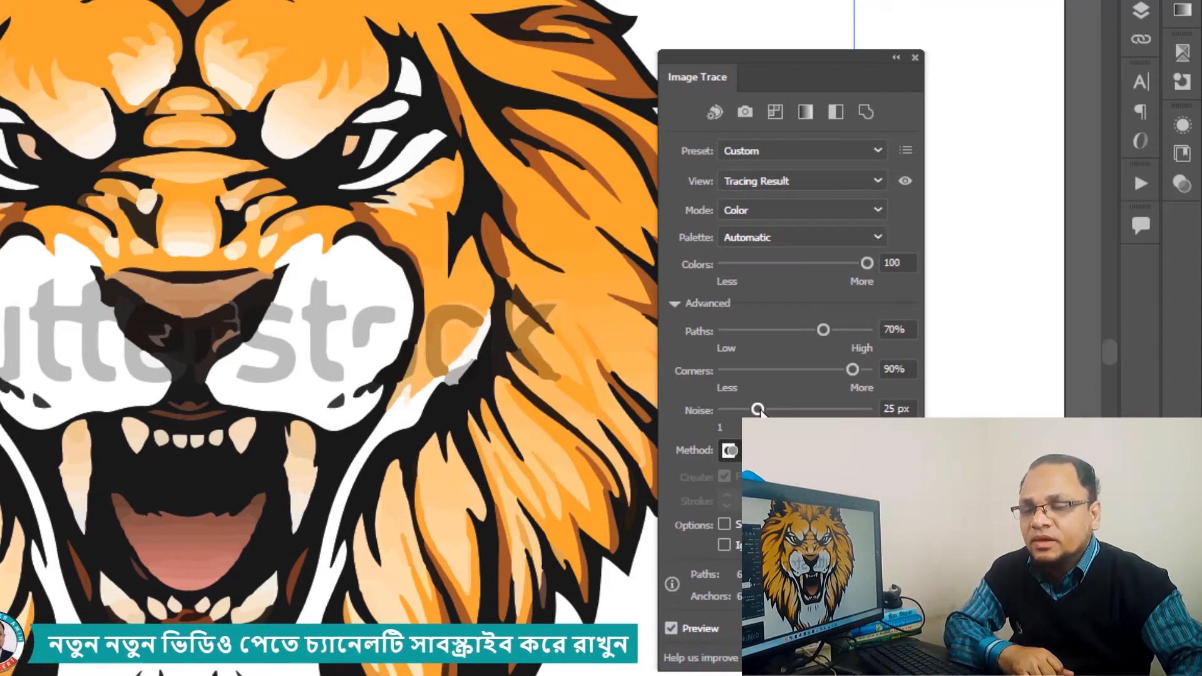
drag(757, 410, 723, 410)
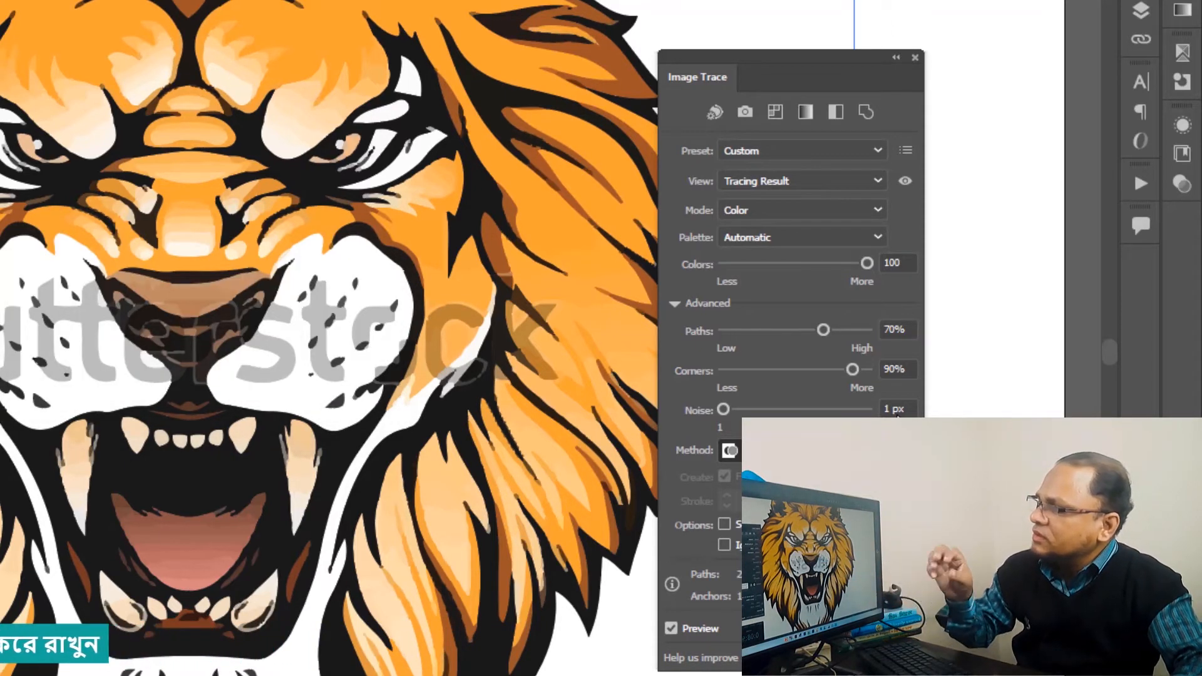
Step: Enable Snap Curves To Lines and Ignore White for the trace, and move the traced lion to about X 381, Y 346 px
click(724, 525)
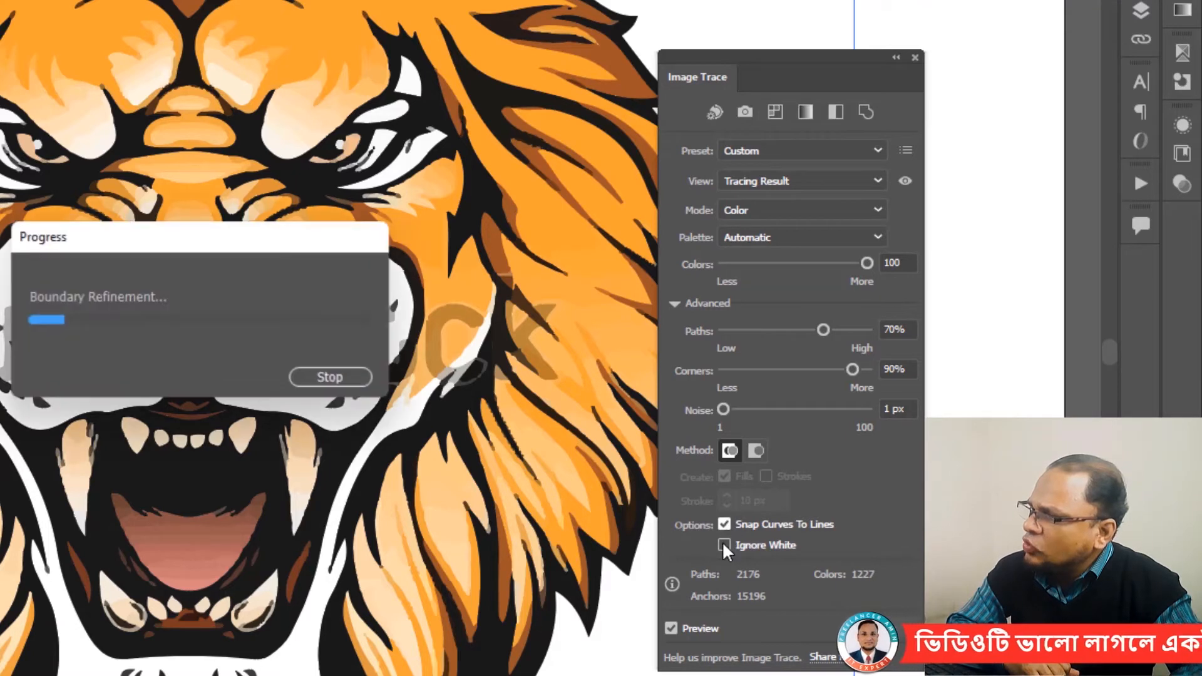
click(724, 546)
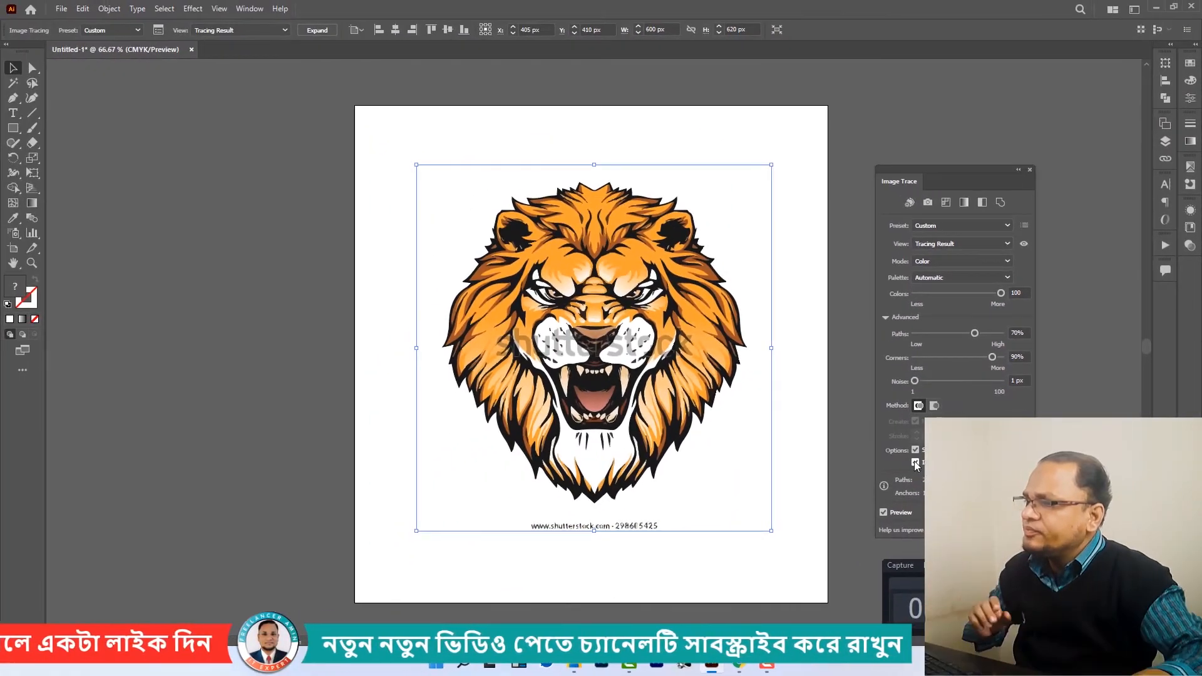
mouse_move(437, 427)
mouse_down()
mouse_move(81, 403)
mouse_move(404, 401)
mouse_up()
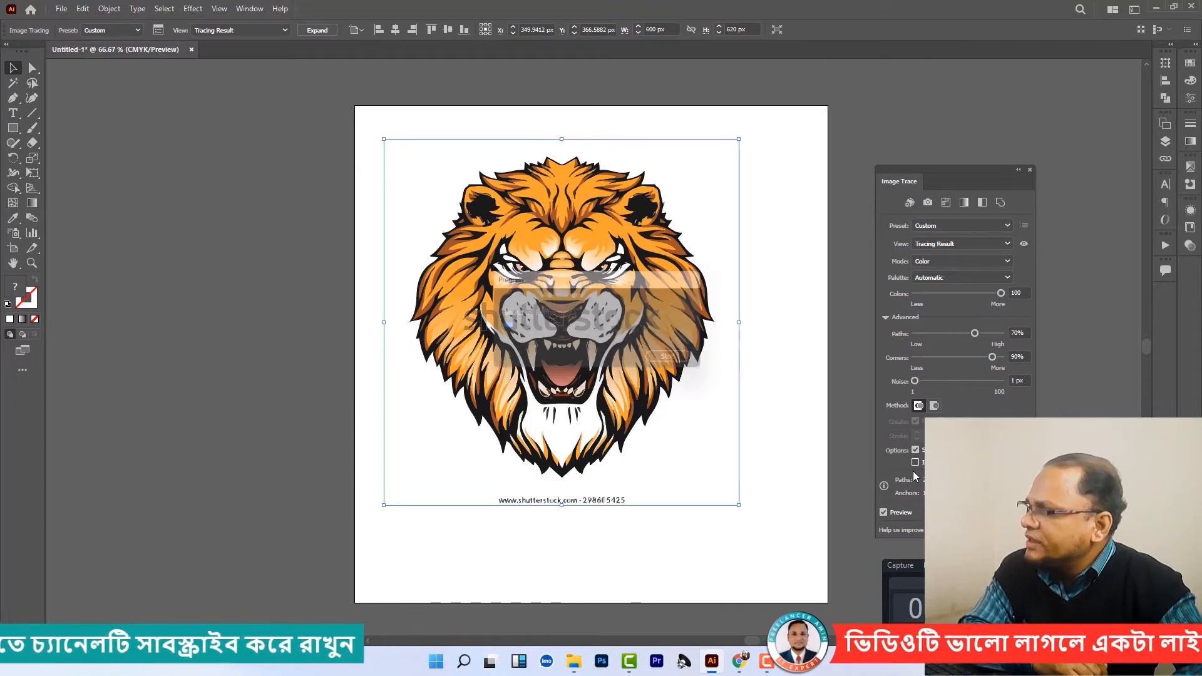
mouse_move(499, 493)
mouse_down()
mouse_move(260, 462)
mouse_move(86, 462)
mouse_move(493, 462)
mouse_up()
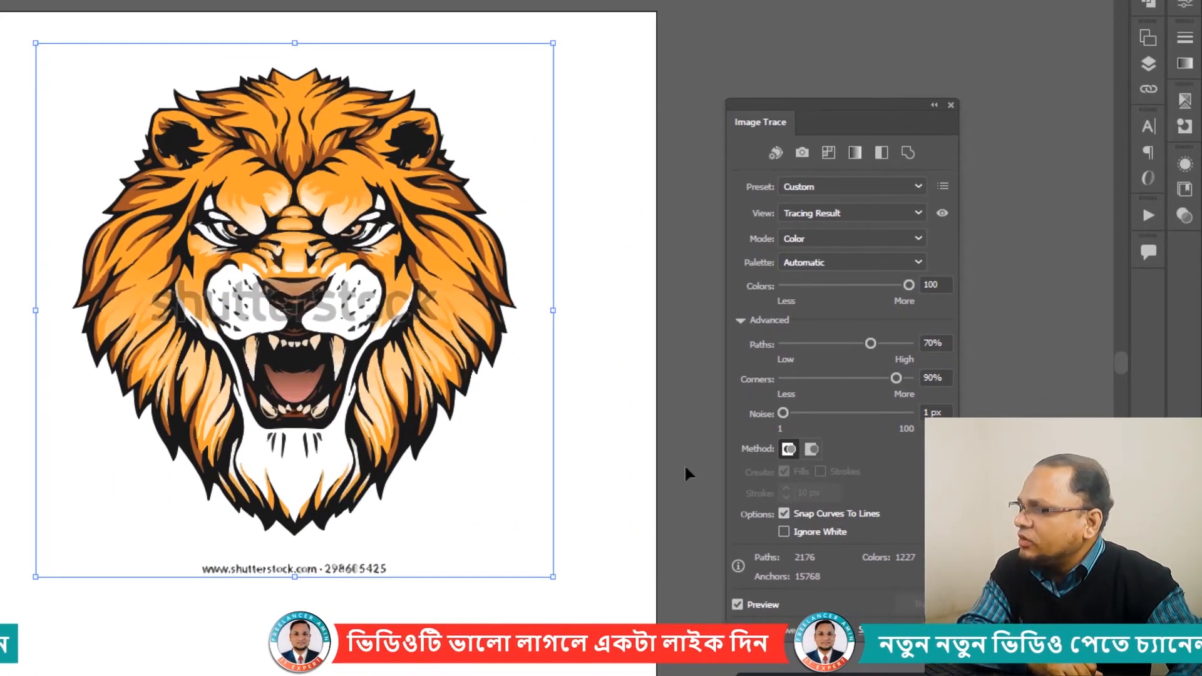
click(796, 536)
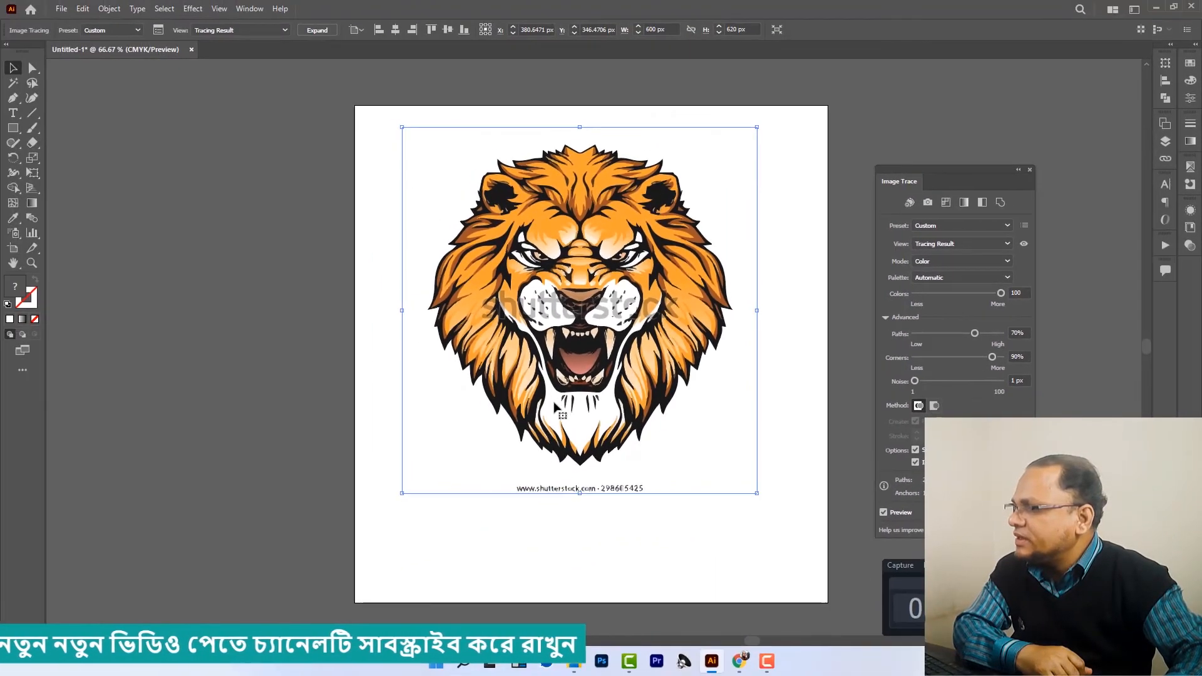
Step: Move the traced lion to about X 372, Y 352 px and turn off Ignore White for the trace
mouse_move(528, 404)
mouse_down()
mouse_move(176, 378)
mouse_move(523, 383)
mouse_move(550, 410)
mouse_up()
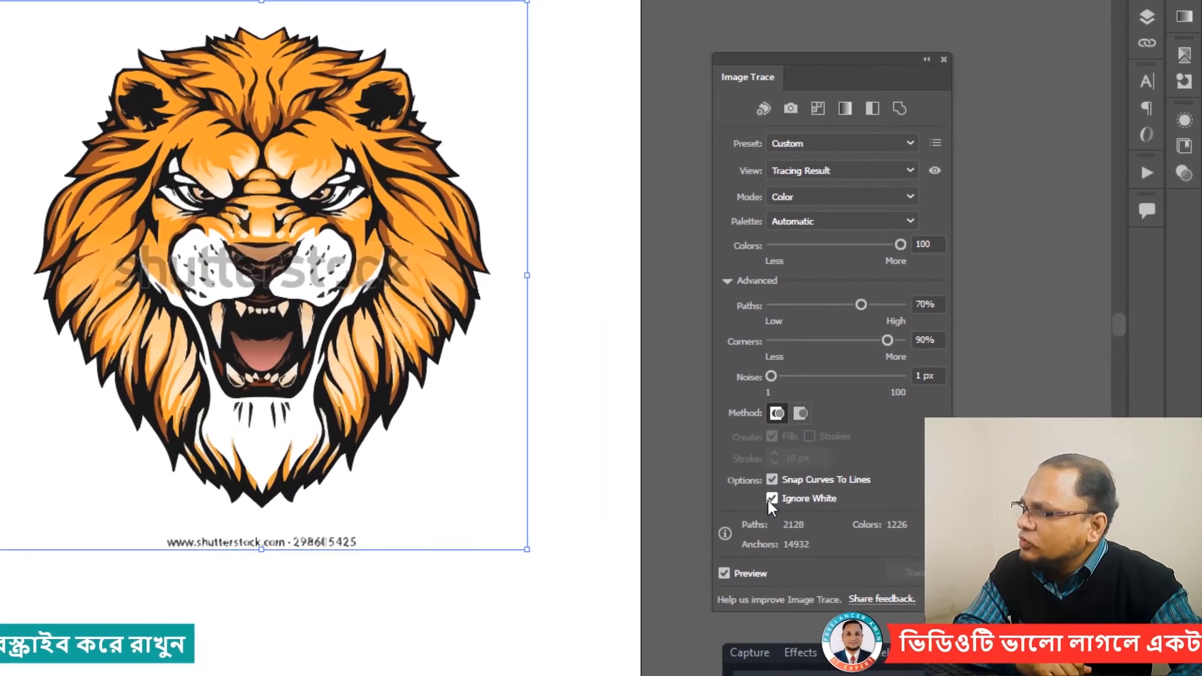
click(772, 499)
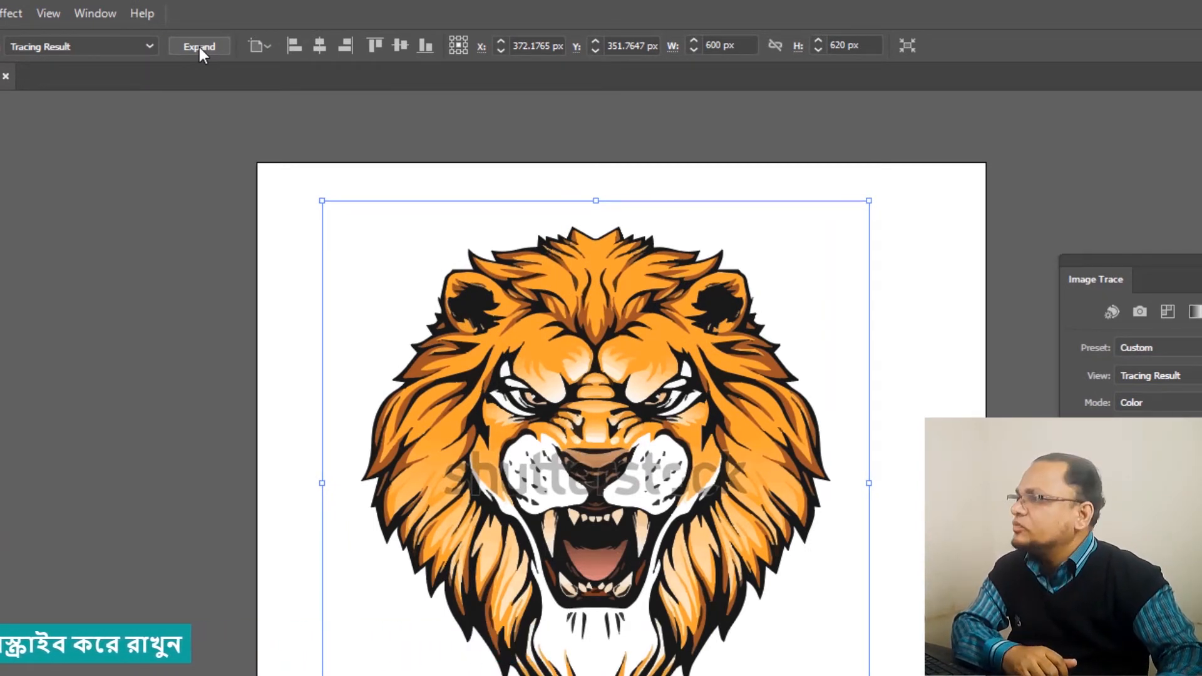
Step: Expand the tracing into vector paths and move the expanded lion off the artboard to about X -307, Y 360 px
click(200, 47)
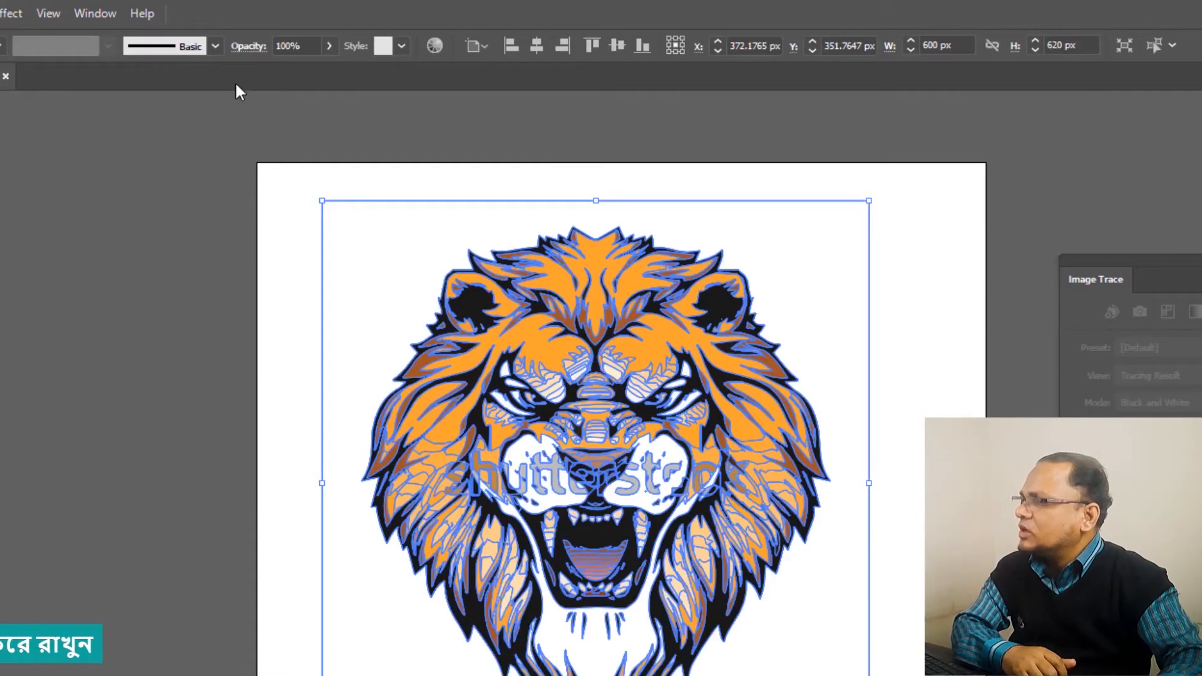
right_click(495, 674)
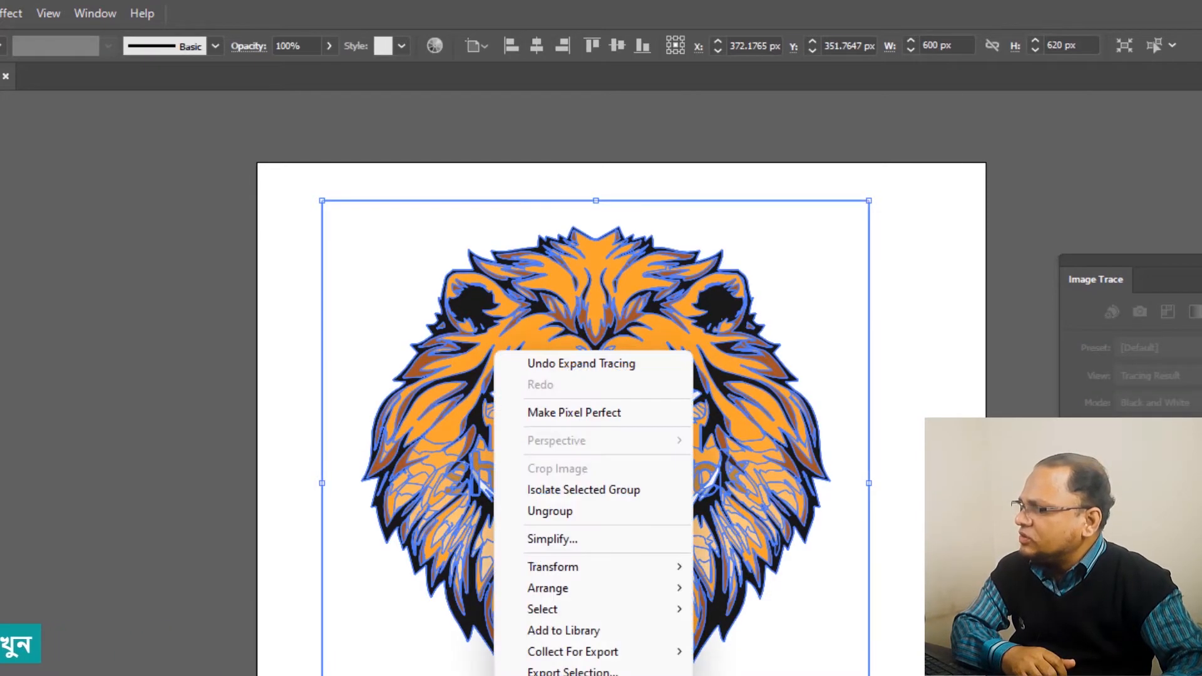
click(149, 592)
key(ctrl+z)
drag(492, 556, 15, 565)
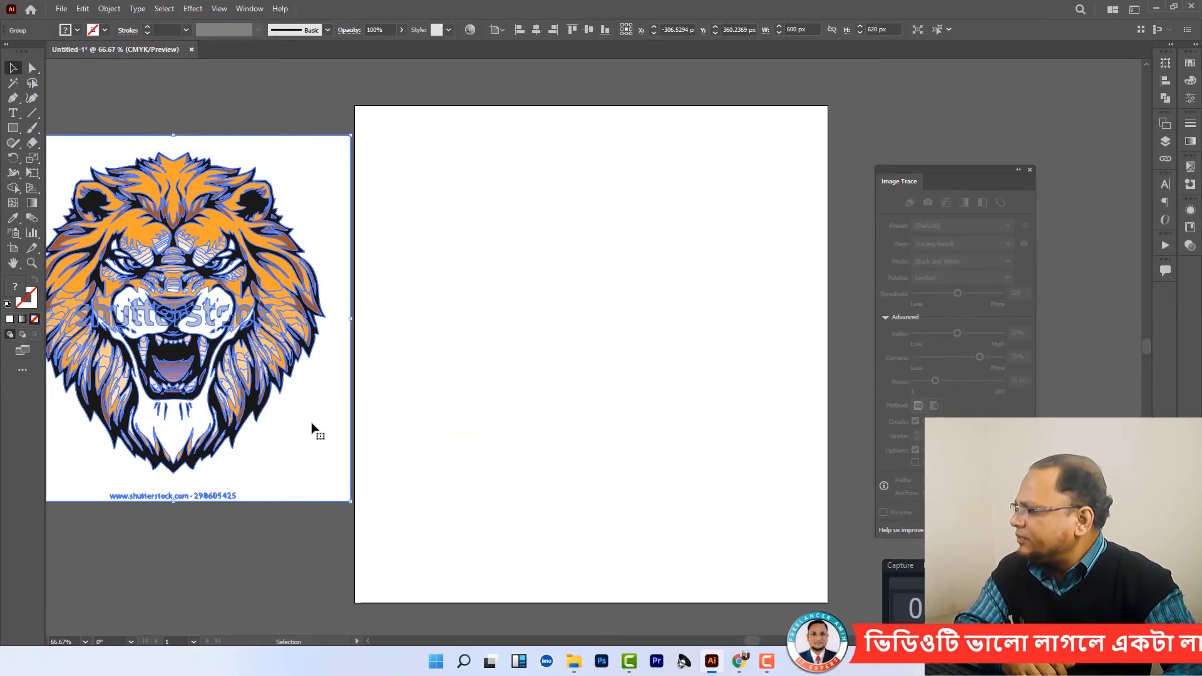
Step: Ungroup the expanded lion artwork and delete its white background and the website caption below the head
right_click(313, 430)
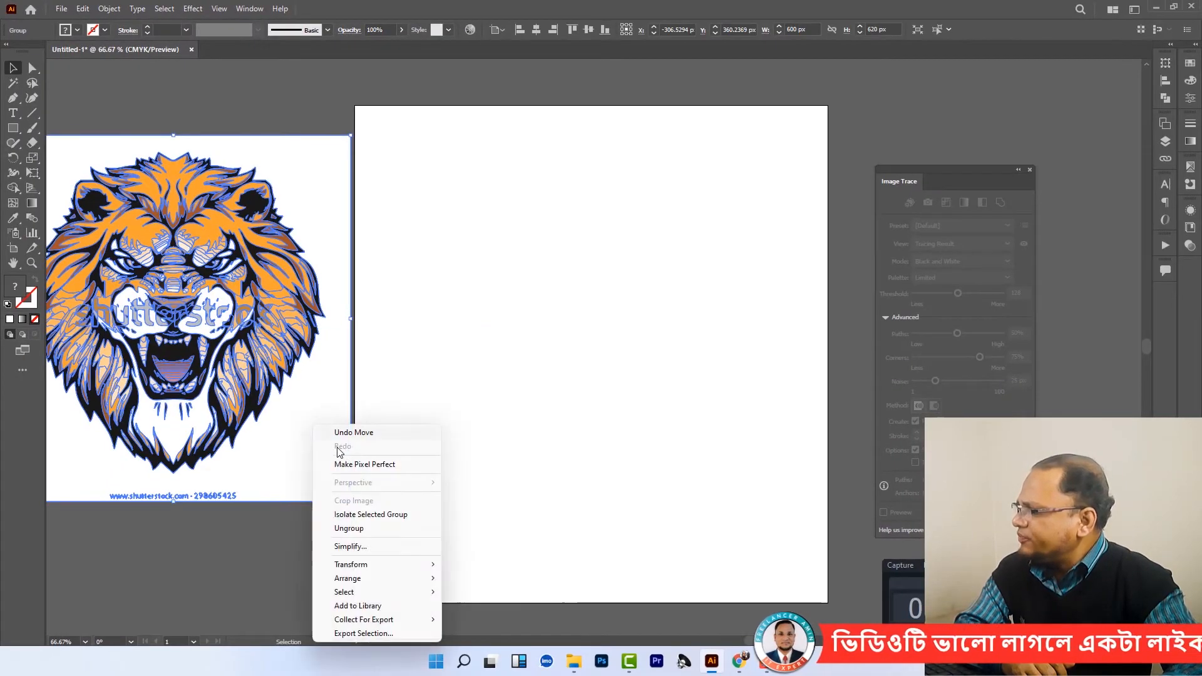
click(372, 534)
click(282, 491)
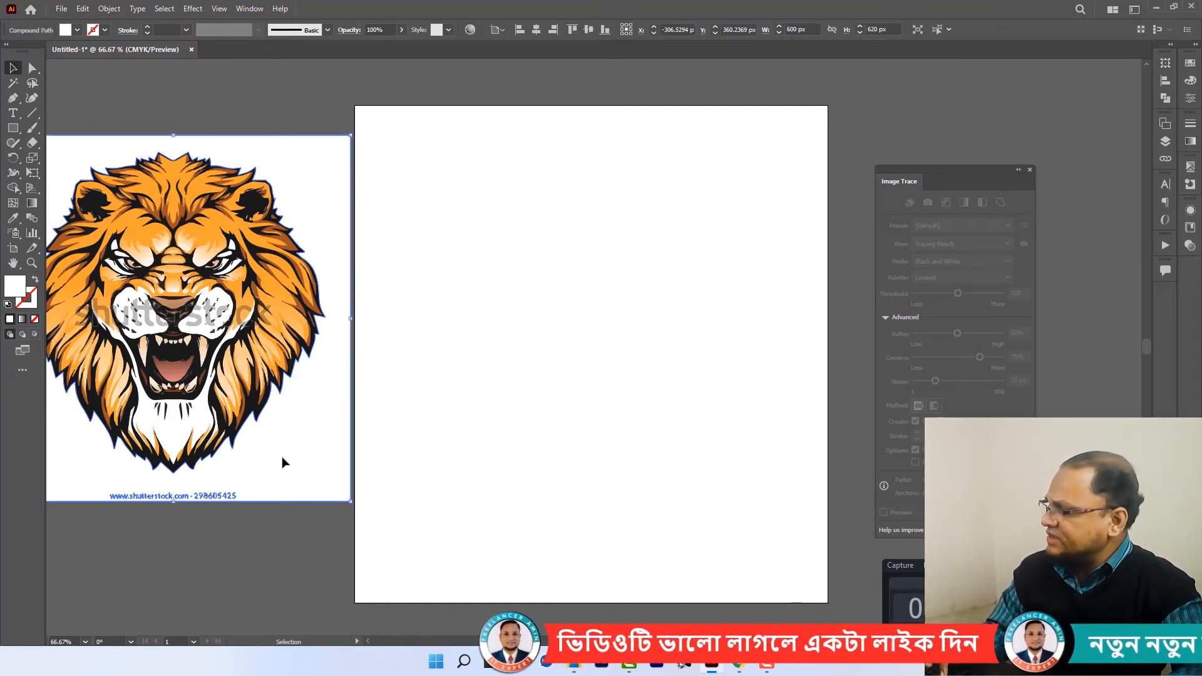
key(Delete)
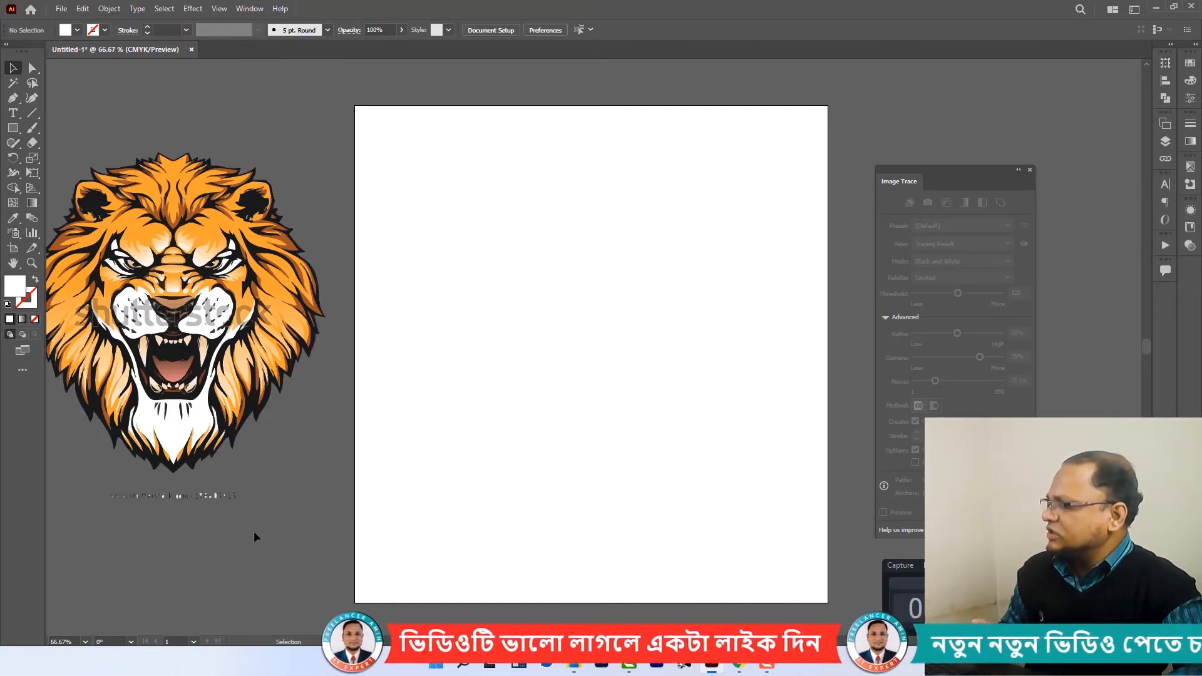
click(86, 492)
key(Delete)
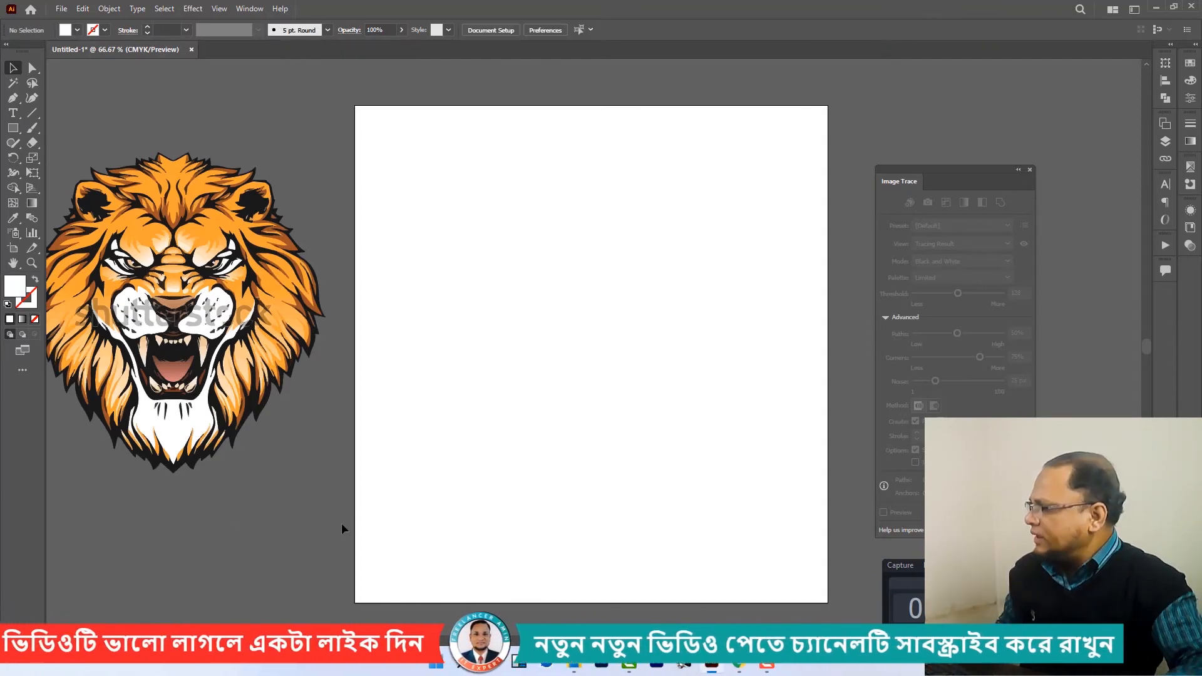
Step: Select all the lion paths and move them back onto the artboard at about X 371, Y 389 px
key(ctrl+minus)
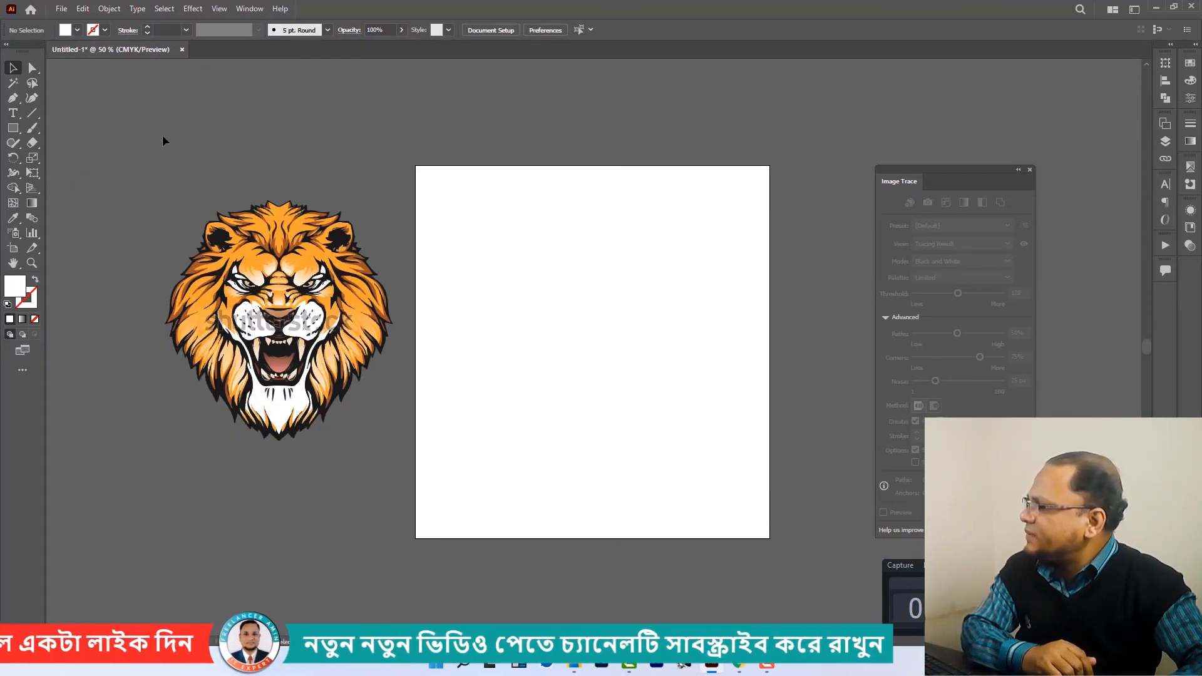
drag(164, 140, 416, 474)
drag(334, 406, 634, 423)
right_click(566, 423)
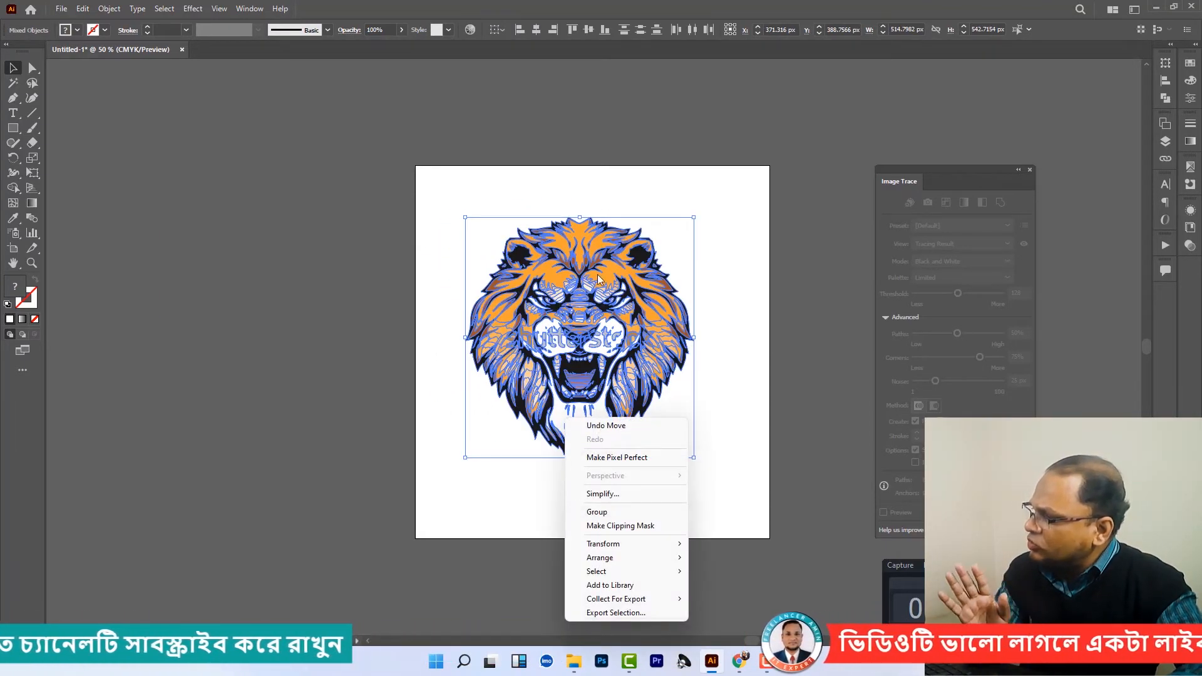
click(531, 519)
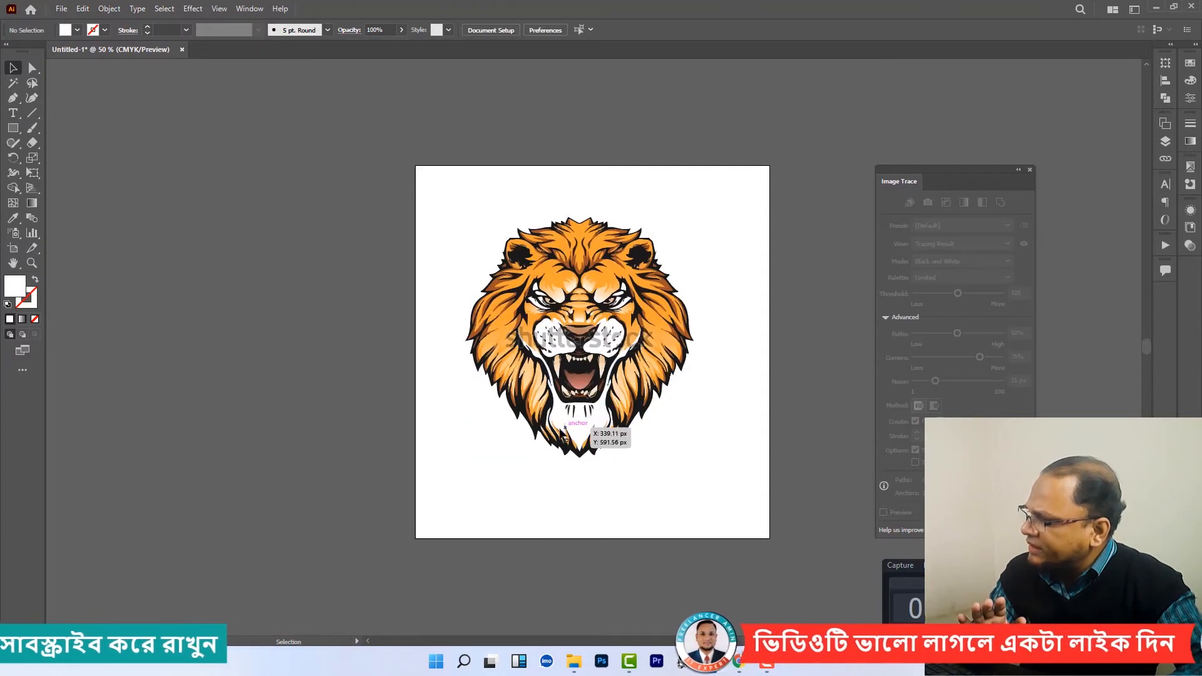
Step: Try moving one of the small dark chin strokes away from the lion
drag(574, 413, 246, 418)
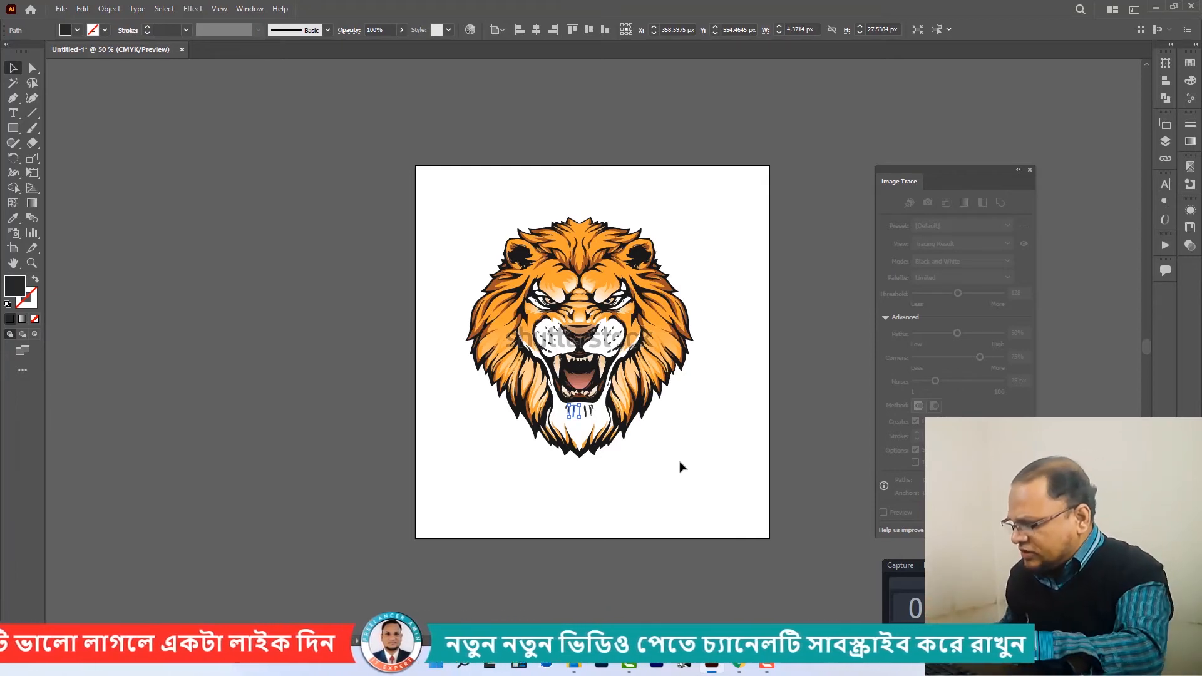
key(ctrl+1)
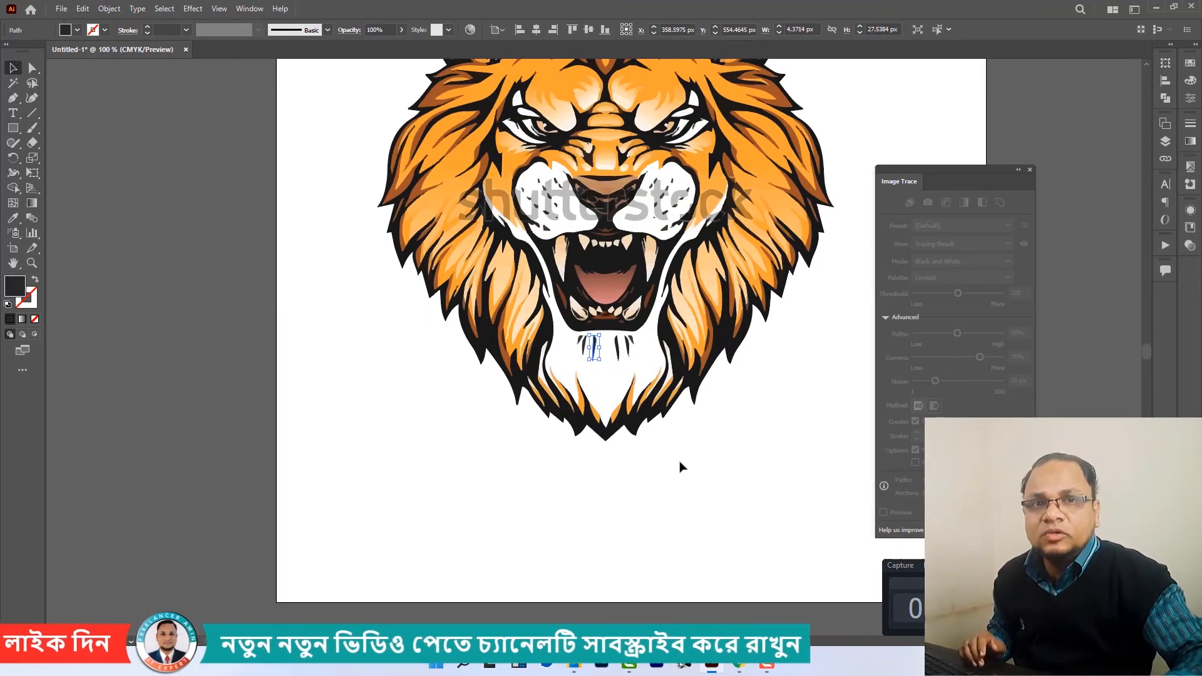
scroll(681, 467, up, 3)
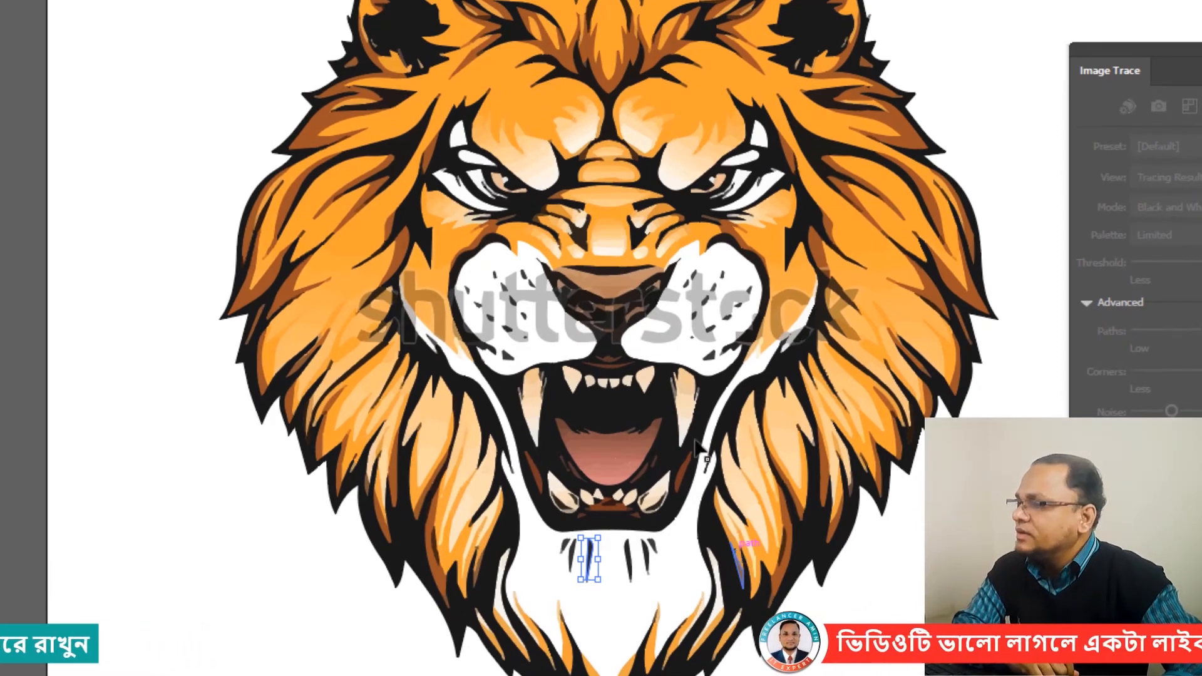
Step: Recolor the gray watermark letters "tt" on the muzzle and "h" on the cheek white with the Eyedropper
click(546, 339)
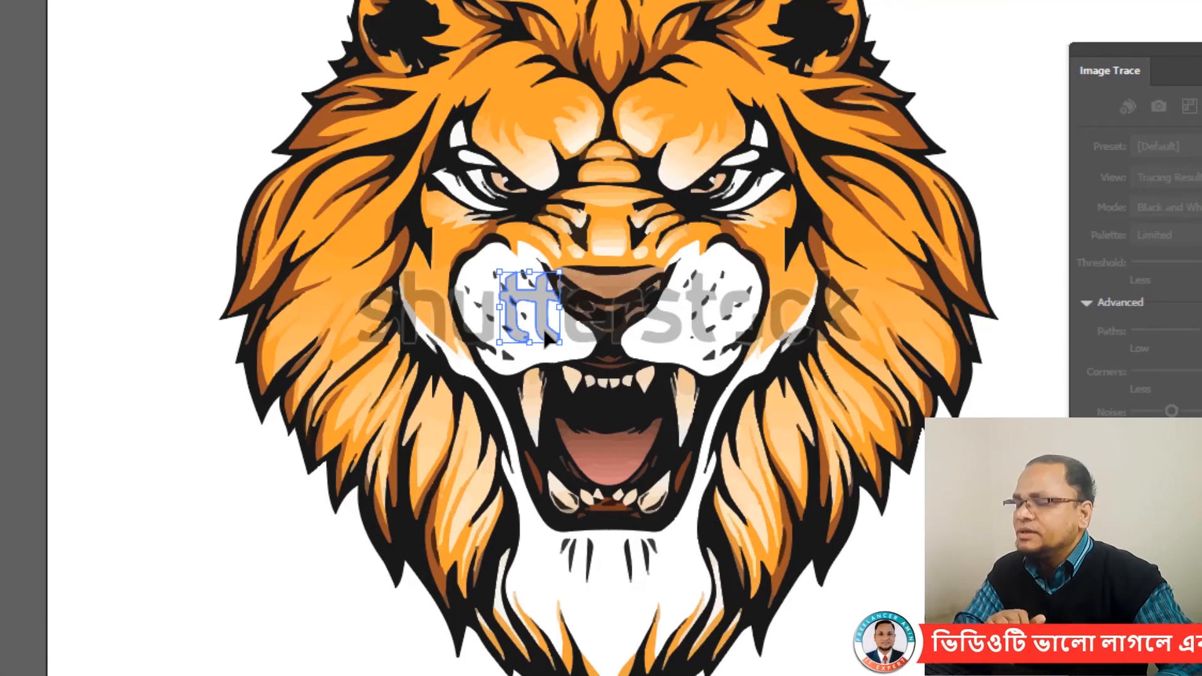
click(14, 218)
click(237, 485)
click(13, 68)
click(410, 293)
click(13, 218)
click(237, 485)
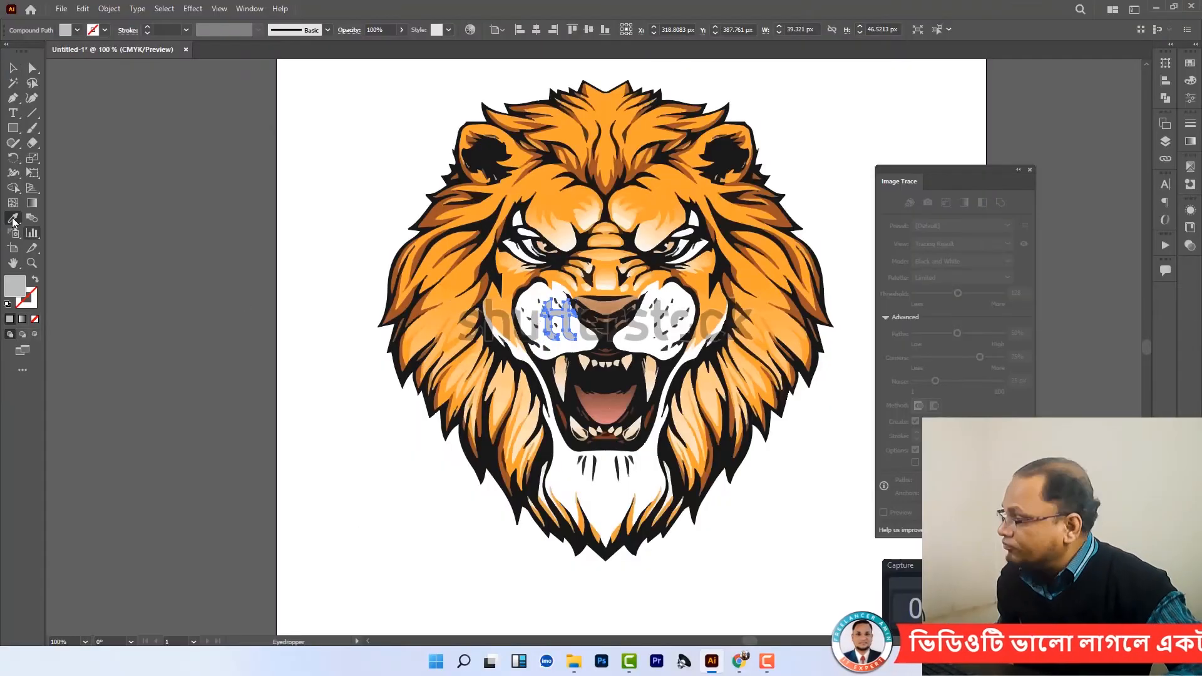
Step: Recolor small watermark fragments on the lion's left cheek and mane with orange tones sampled by the Eyedropper
click(13, 68)
click(506, 328)
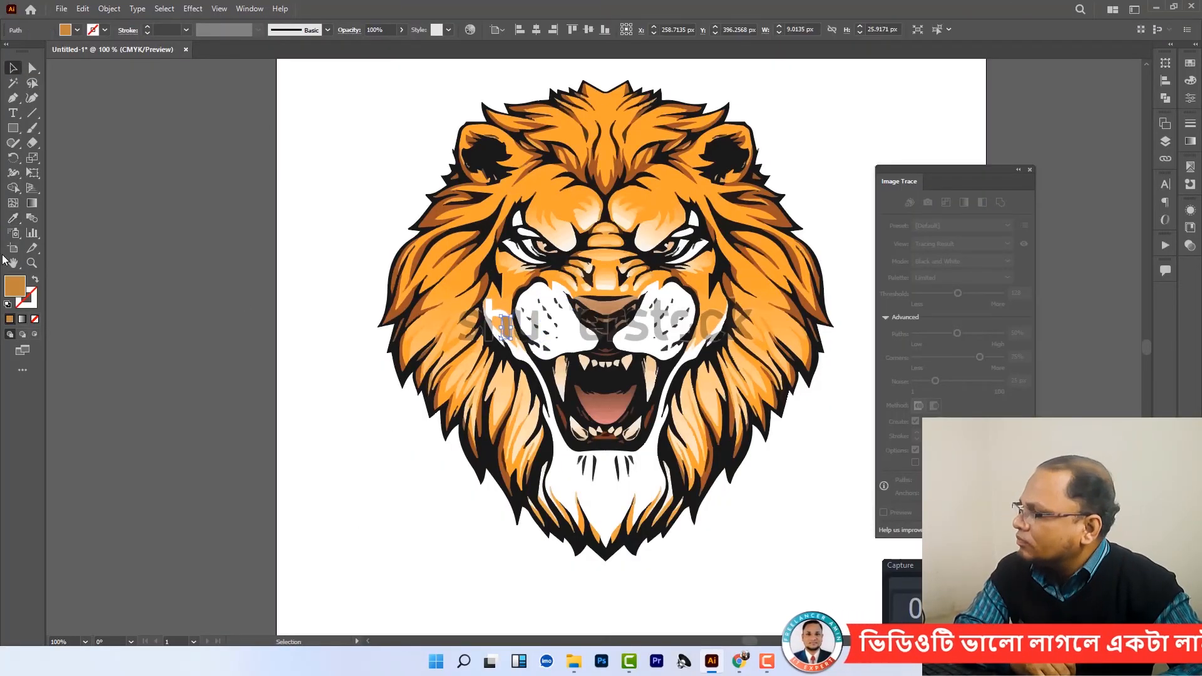
click(13, 68)
click(467, 336)
click(13, 218)
click(349, 383)
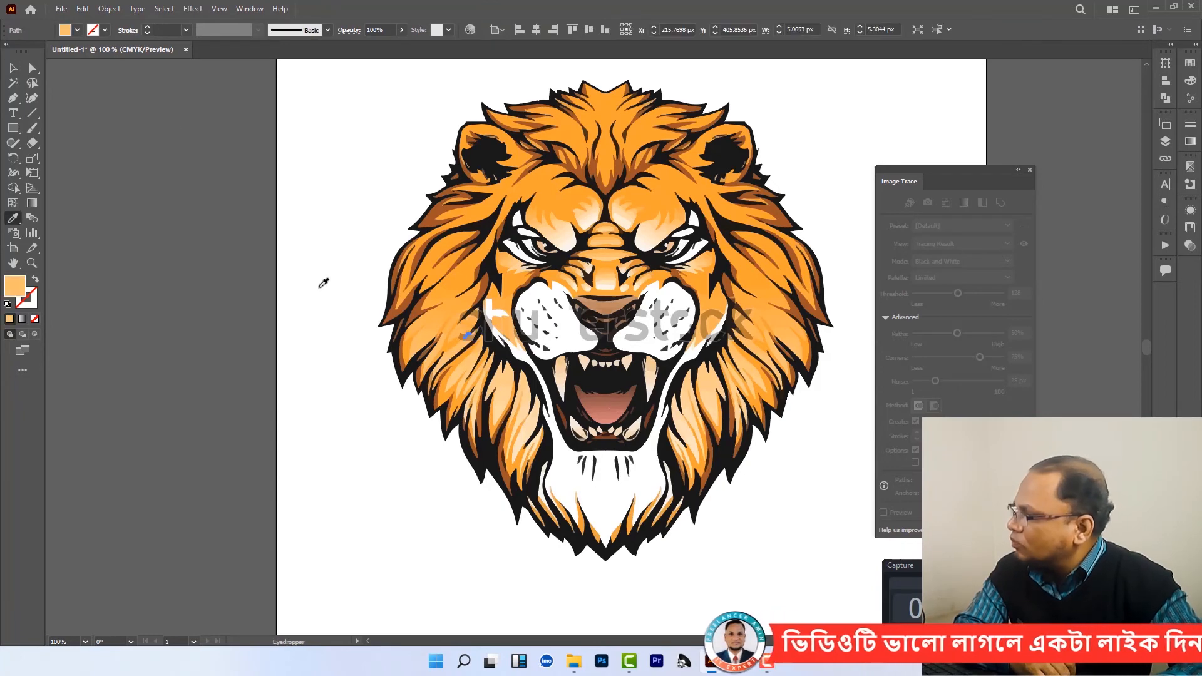
key(v)
click(470, 311)
click(471, 313)
Step: Recolor the gray "u" piece on the muzzle white and the first "s" pieces on the mane with sampled fur orange
key(ctrl+equal)
key(ctrl+equal)
drag(837, 464, 532, 413)
click(419, 332)
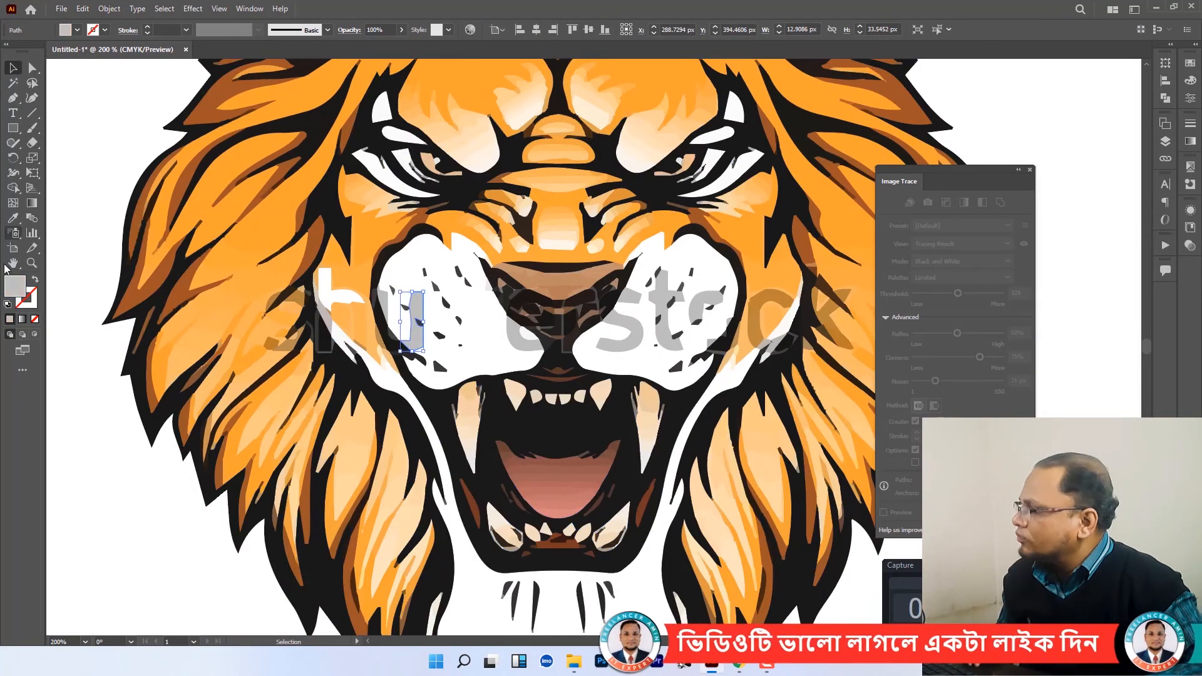
click(285, 338)
click(13, 218)
click(241, 313)
click(14, 68)
click(283, 302)
click(13, 218)
click(241, 313)
click(13, 67)
click(272, 343)
click(14, 218)
click(231, 308)
Step: Recolor the fragment beside the white "h" and the watermark letters "s", "t" and "o" on the muzzle with sampled white
click(14, 68)
click(324, 311)
click(13, 217)
click(334, 292)
click(13, 68)
click(634, 335)
click(13, 218)
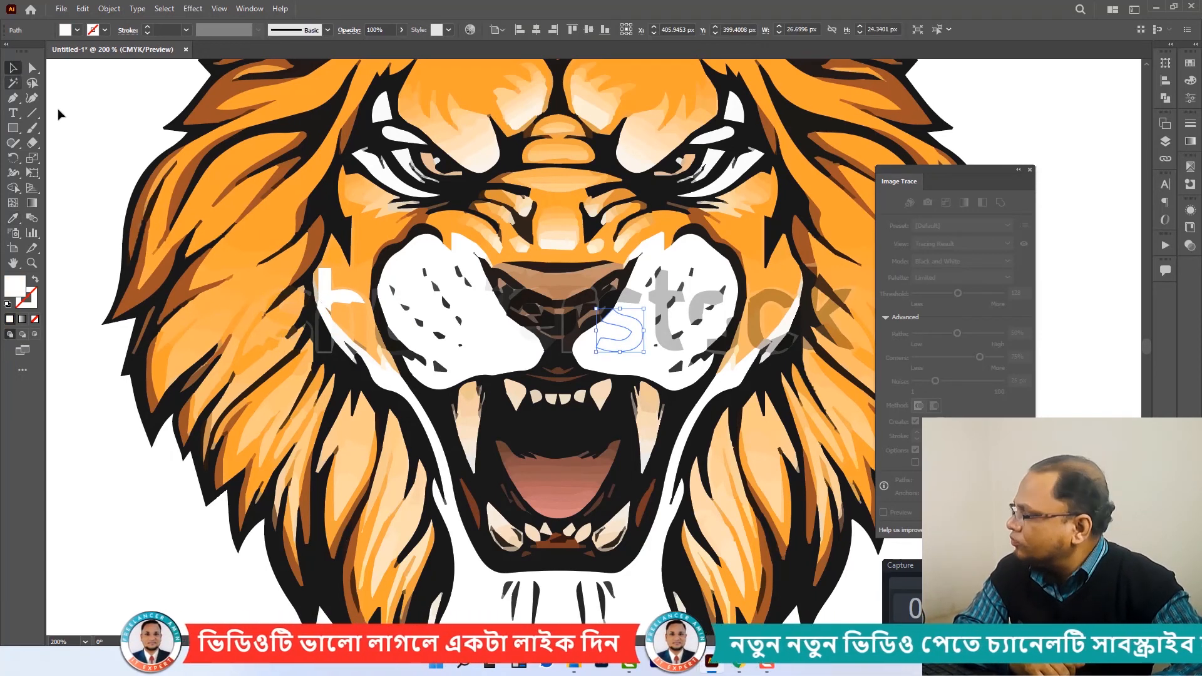
alt+click(667, 310)
alt+click(707, 310)
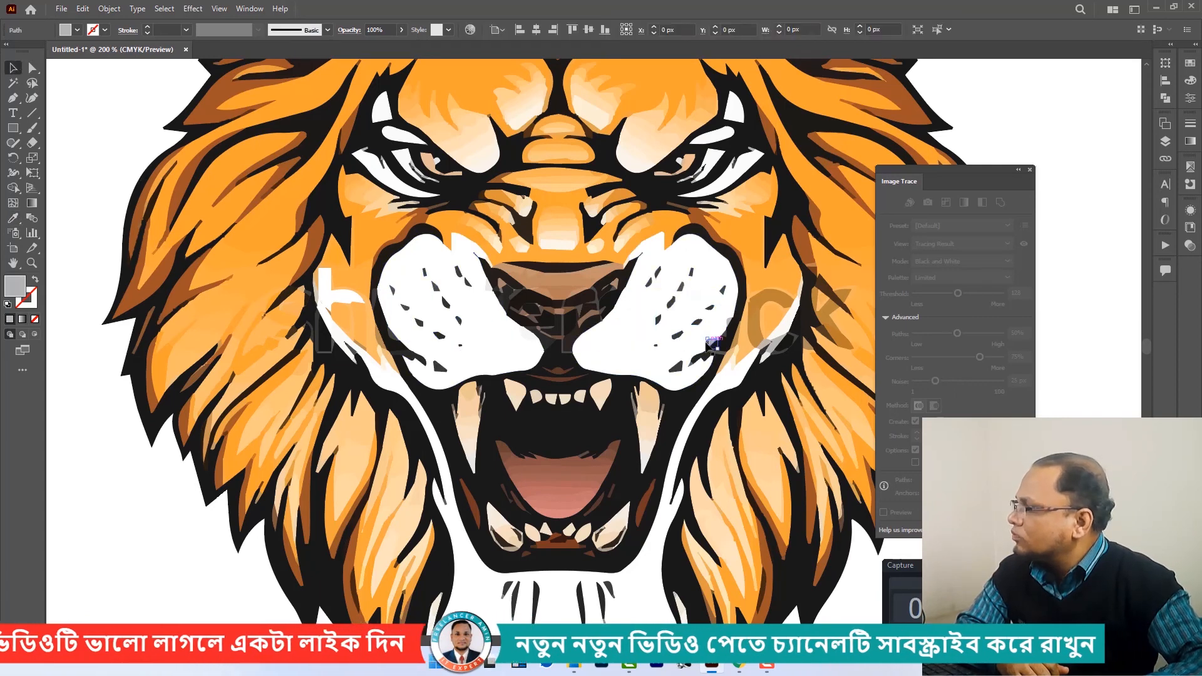
Step: Recolor the watermark letters "c" on the cheek and "k" on the mane with colors sampled from the surrounding fur
click(759, 316)
click(13, 218)
click(788, 268)
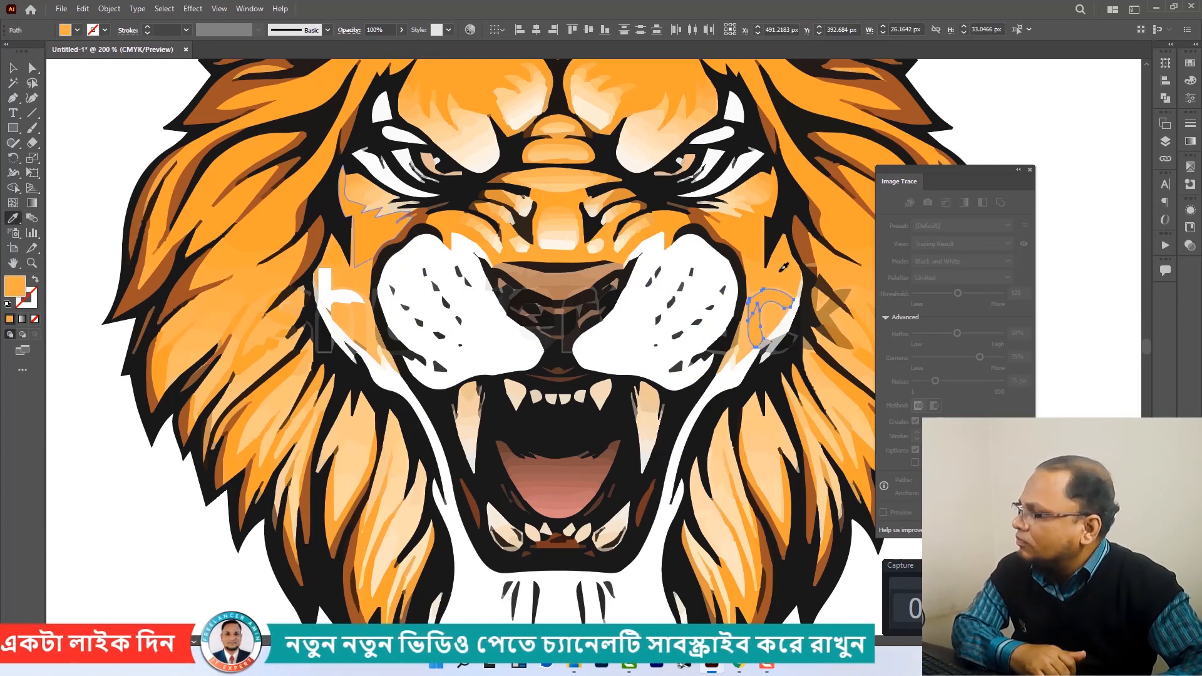
ctrl+click(828, 317)
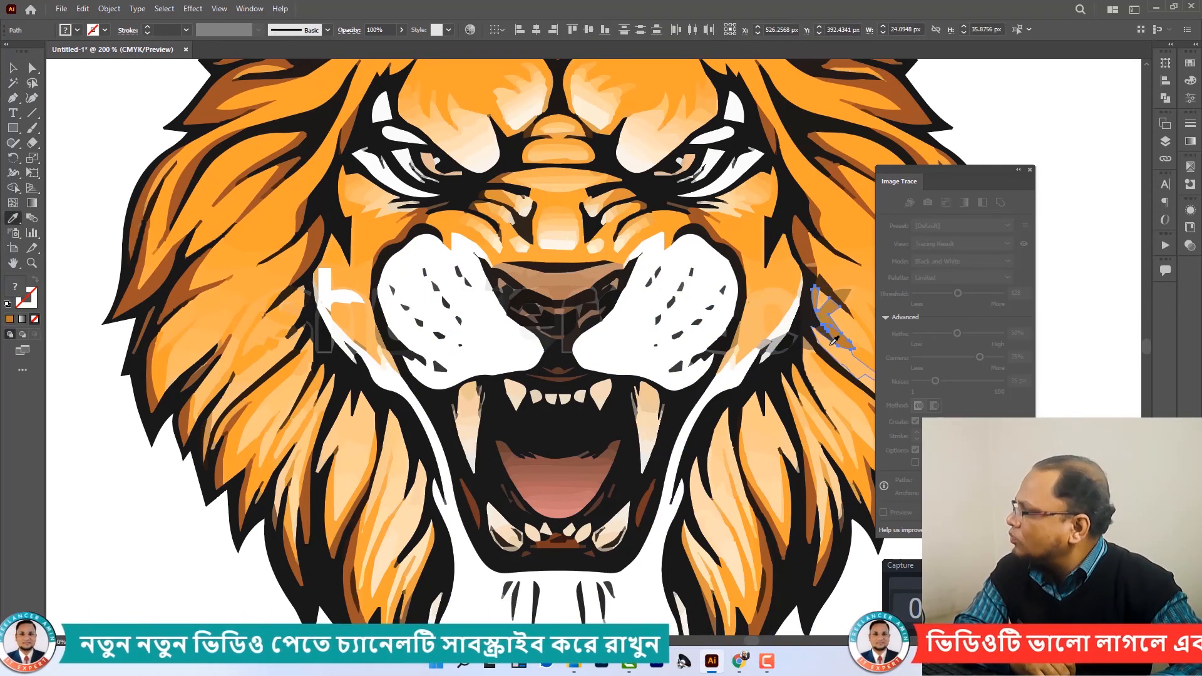
click(834, 339)
click(13, 67)
click(85, 123)
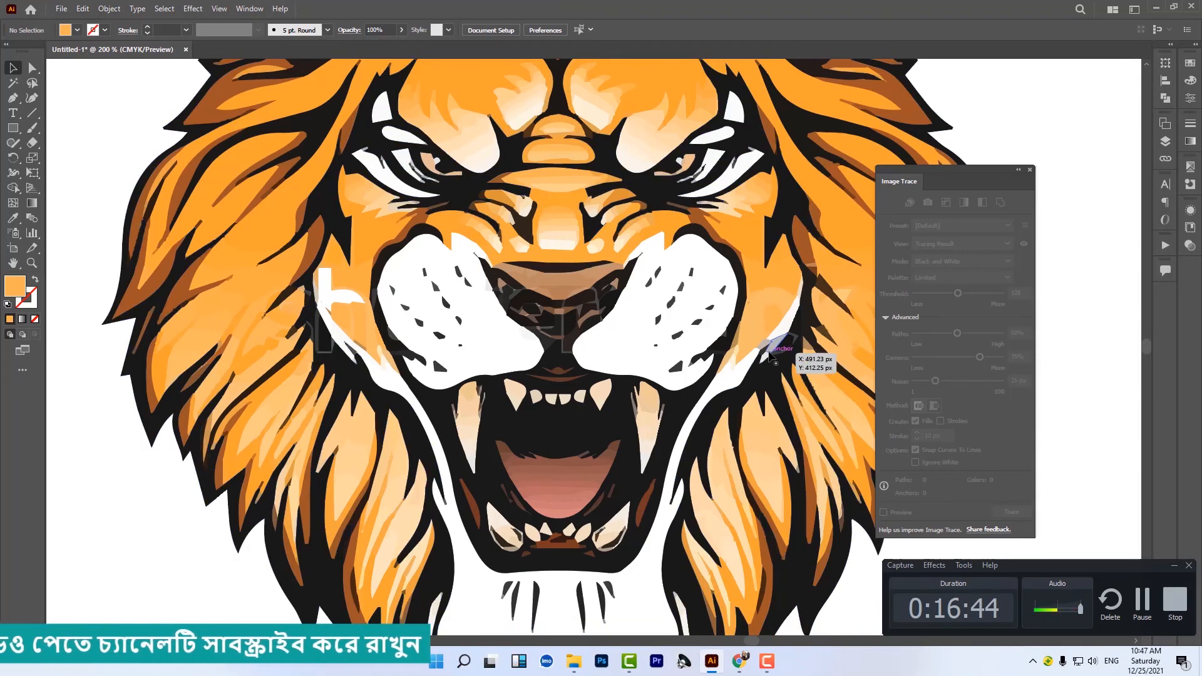
Step: Recolor the gray fragment under the "c" at the cheek's edge with sampled white and deselect it
click(776, 351)
click(12, 218)
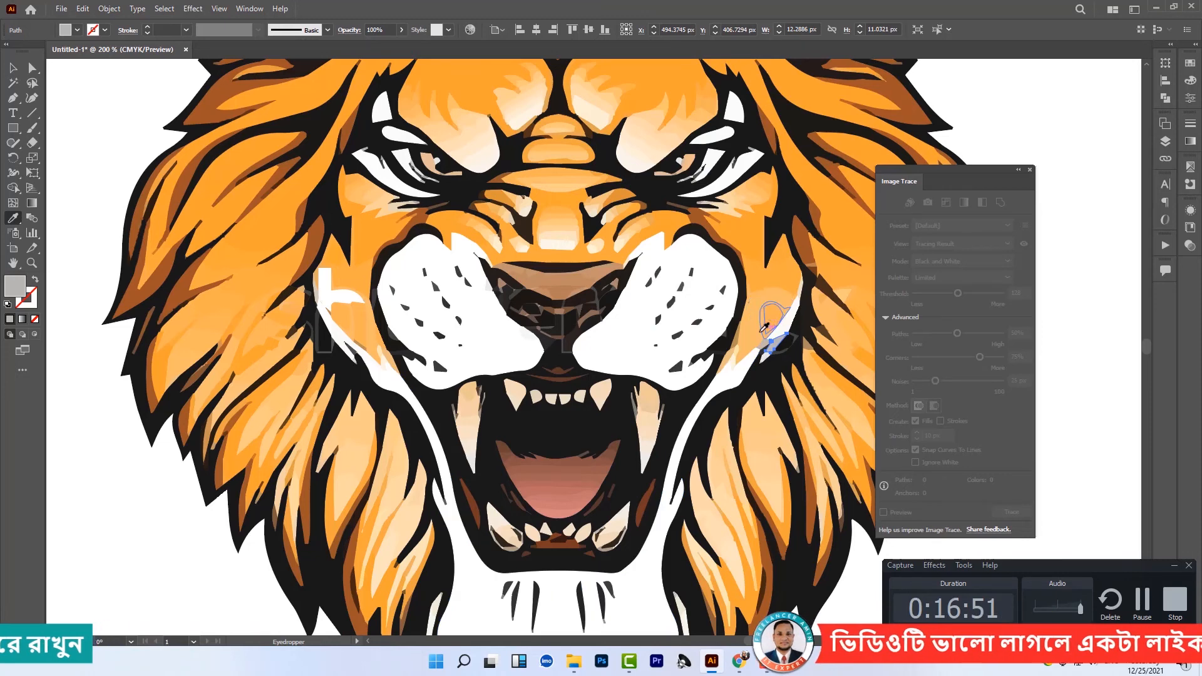
click(743, 373)
key(v)
key(ctrl+shift+a)
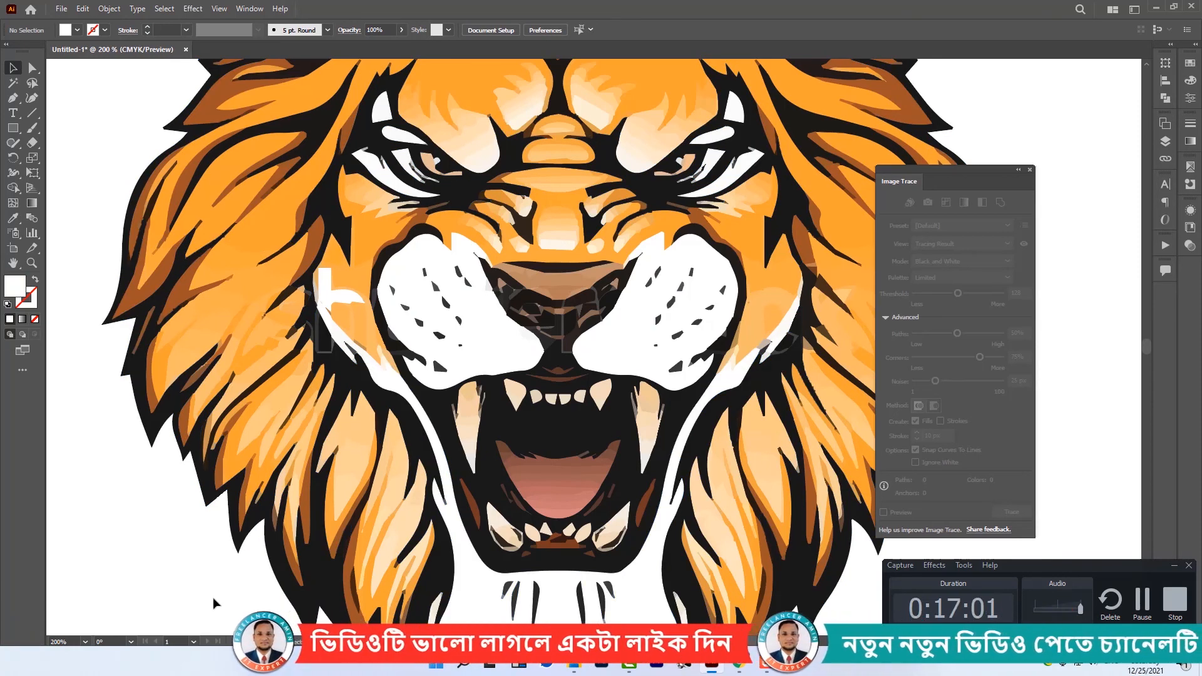
key(ctrl+minus)
key(ctrl+minus)
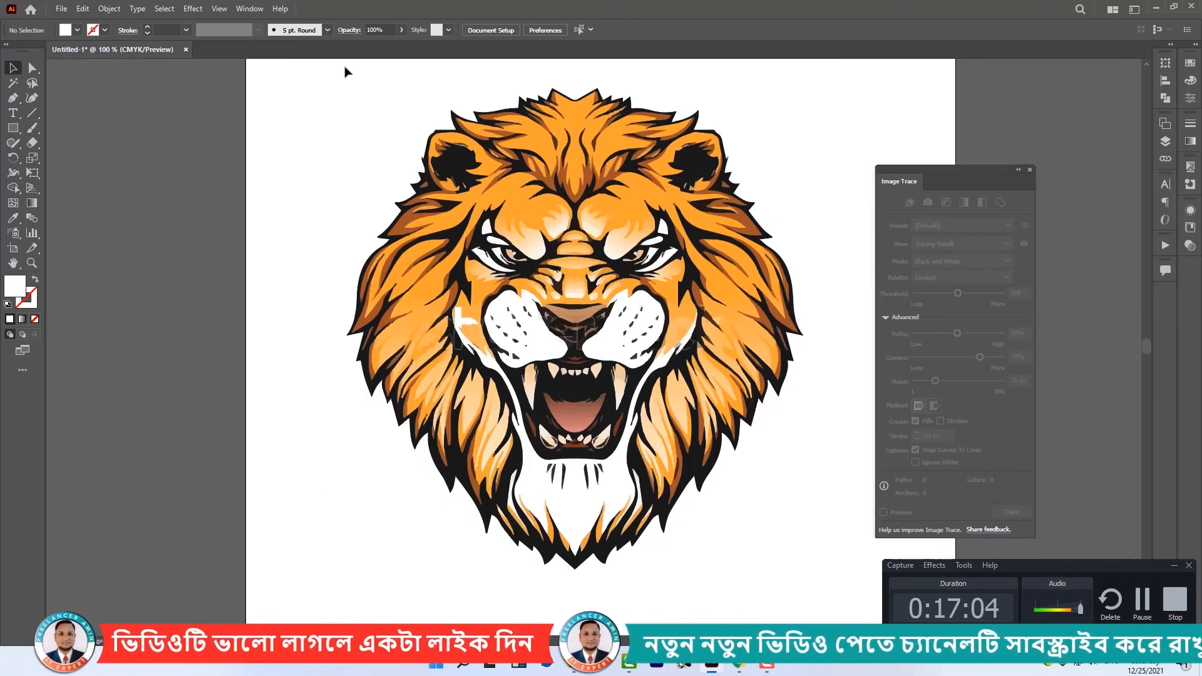
Step: Group all the lion's paths into one object and reselect the group
click(573, 272)
right_click(671, 349)
click(689, 450)
key(ctrl+shift+a)
click(573, 271)
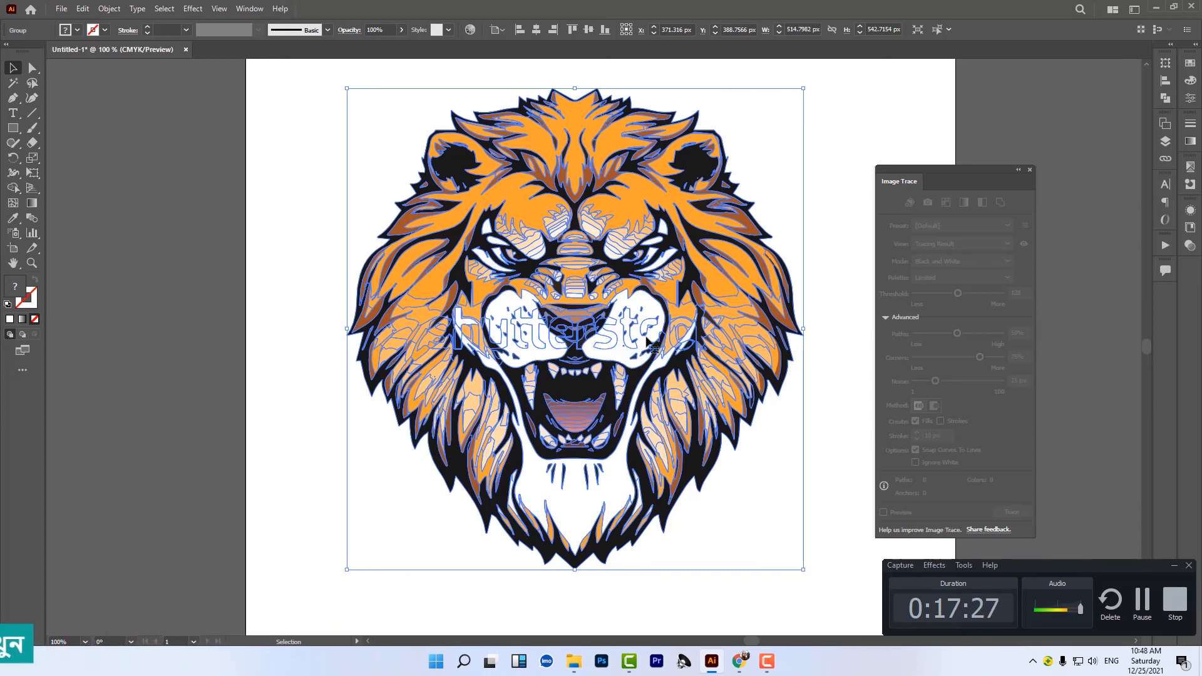
Step: Try moving the lion group partly off the artboard, undo the move and deselect the artwork
drag(635, 344, 228, 361)
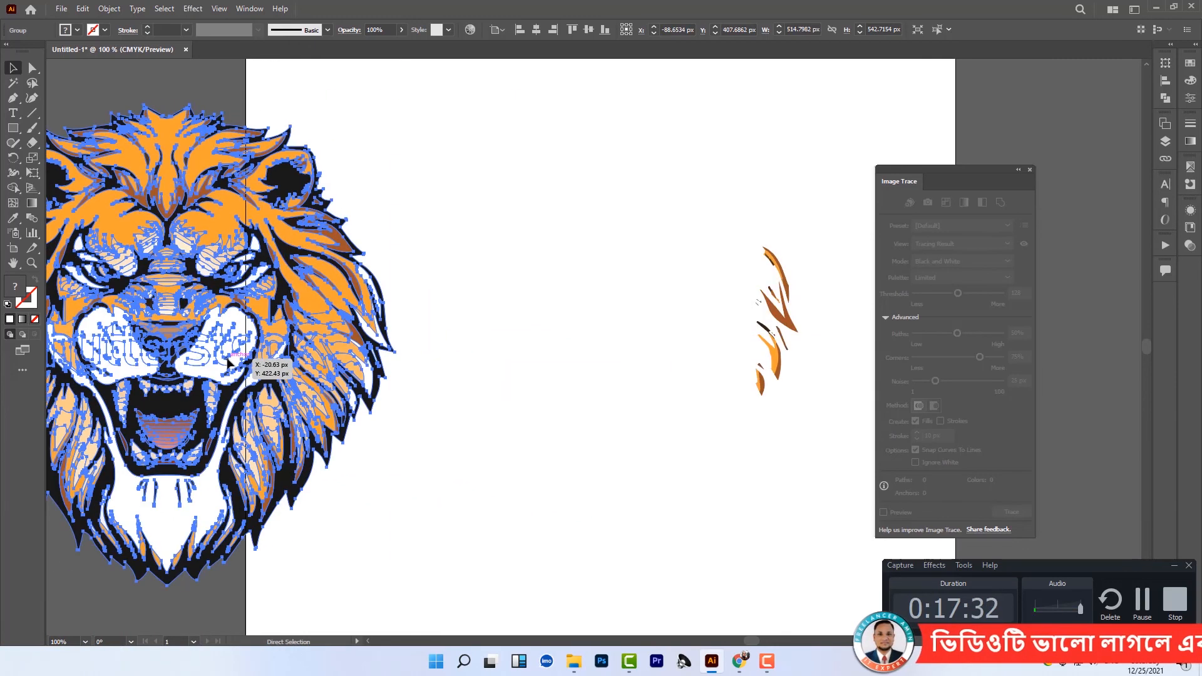
key(ctrl+z)
click(362, 97)
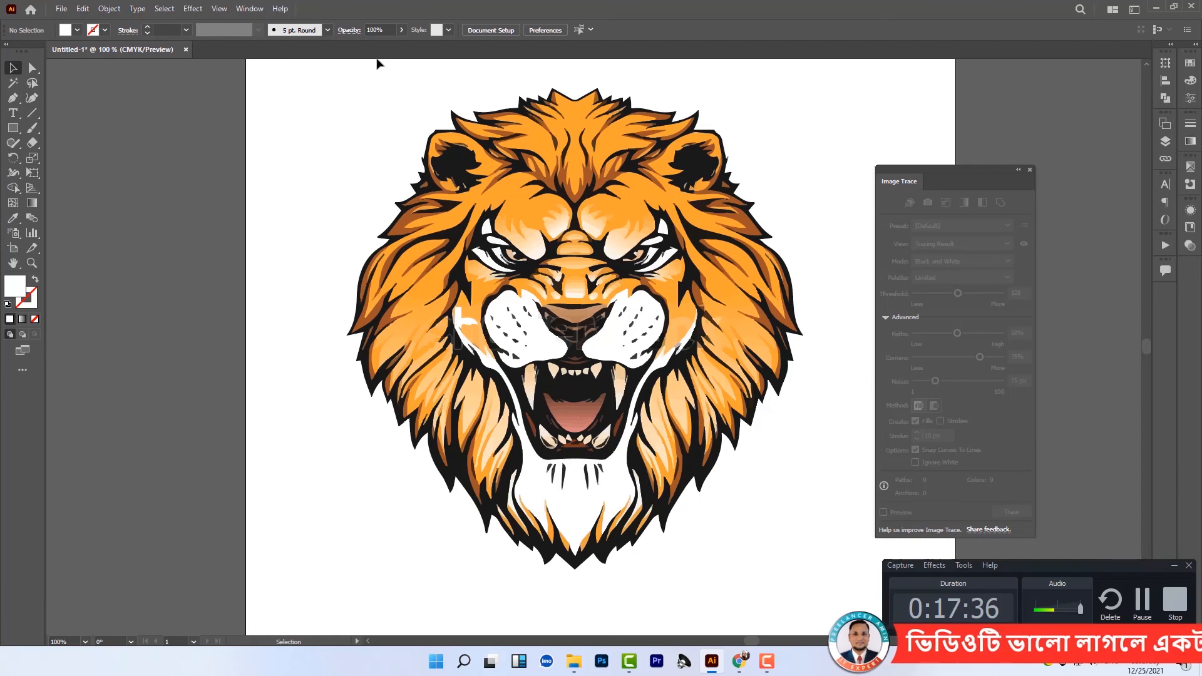